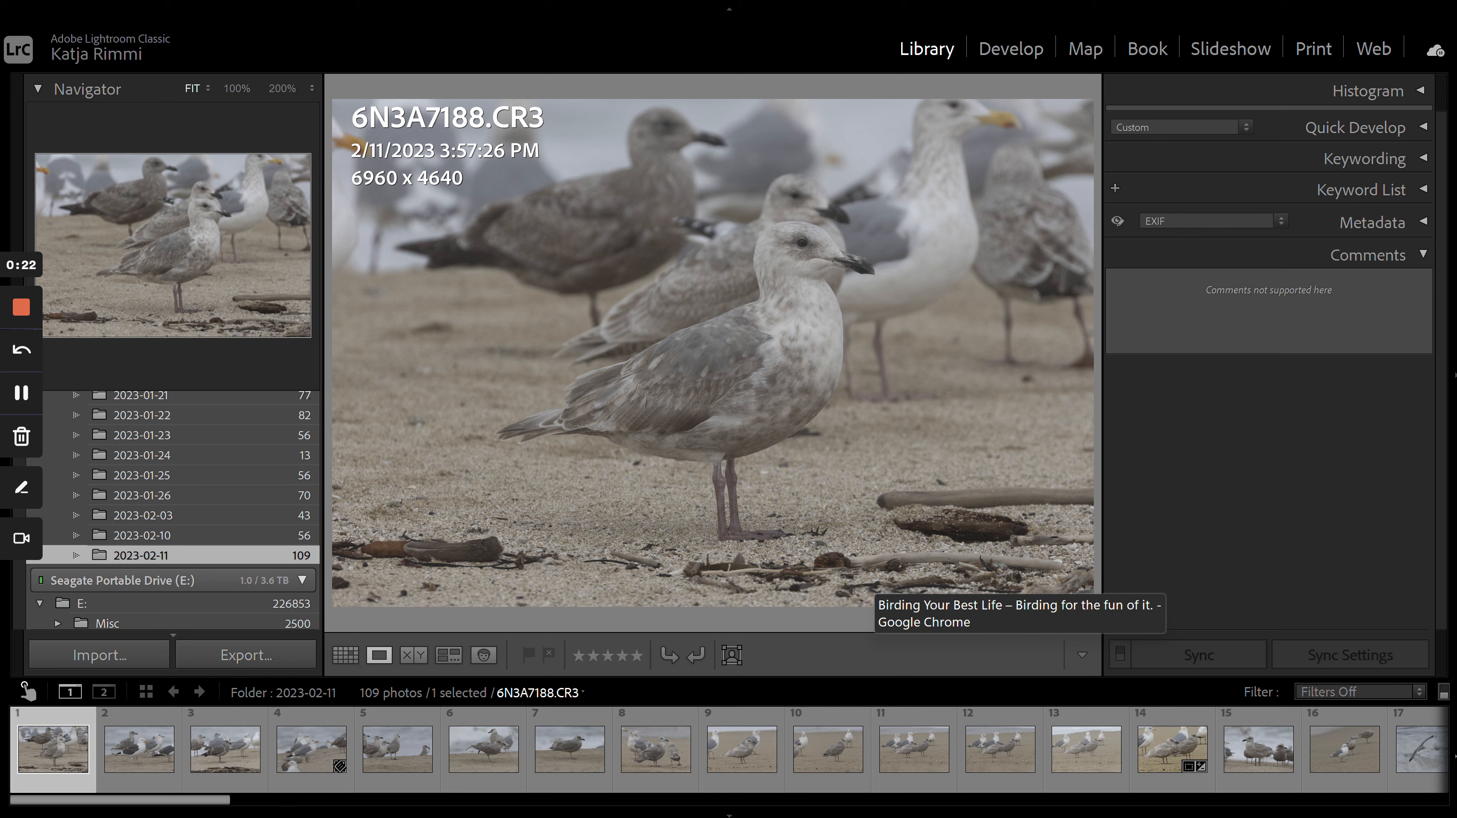
Step: Switch to the Birding Your Best Life website in Chrome, view its home page, and return to Lightroom Classic
left_click(1019, 716)
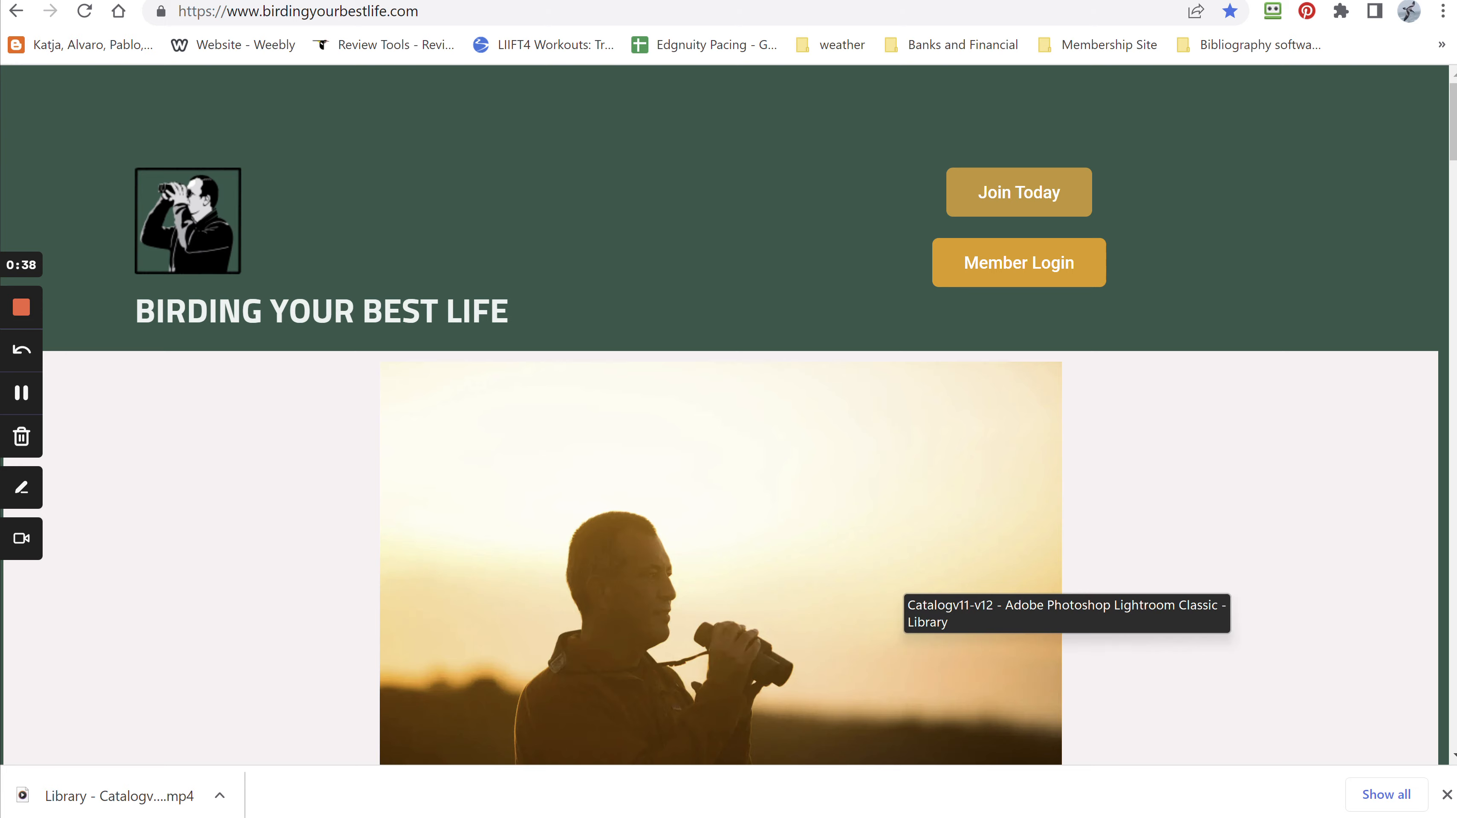
left_click(984, 682)
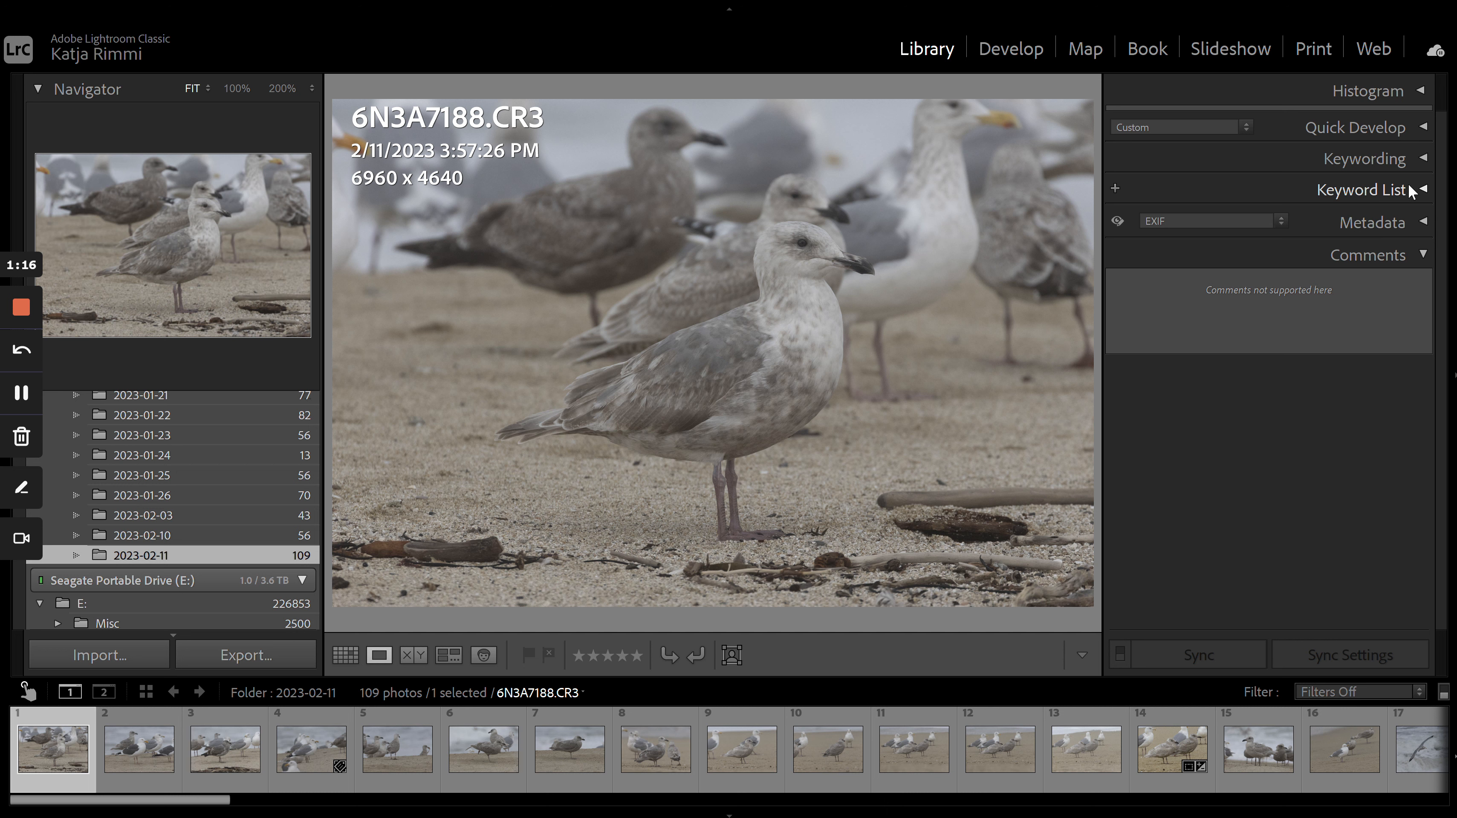
Step: Expand the Keywording and Keyword List sections, and collapse and re-expand the Taxonomic Organization keyword to show its hierarchy
left_click(1422, 158)
scroll(1365, 316, "down", 1)
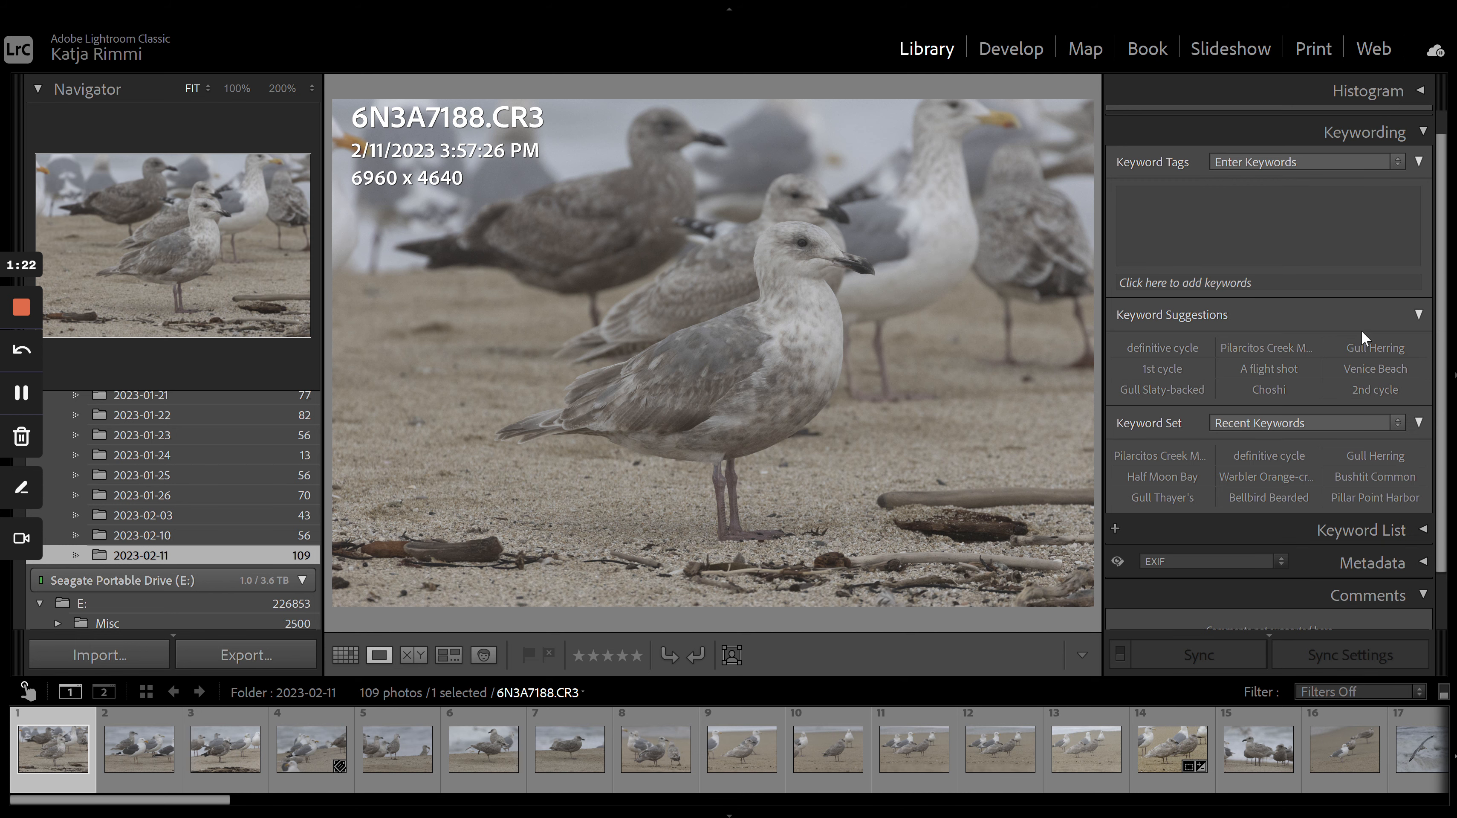
left_click(1422, 529)
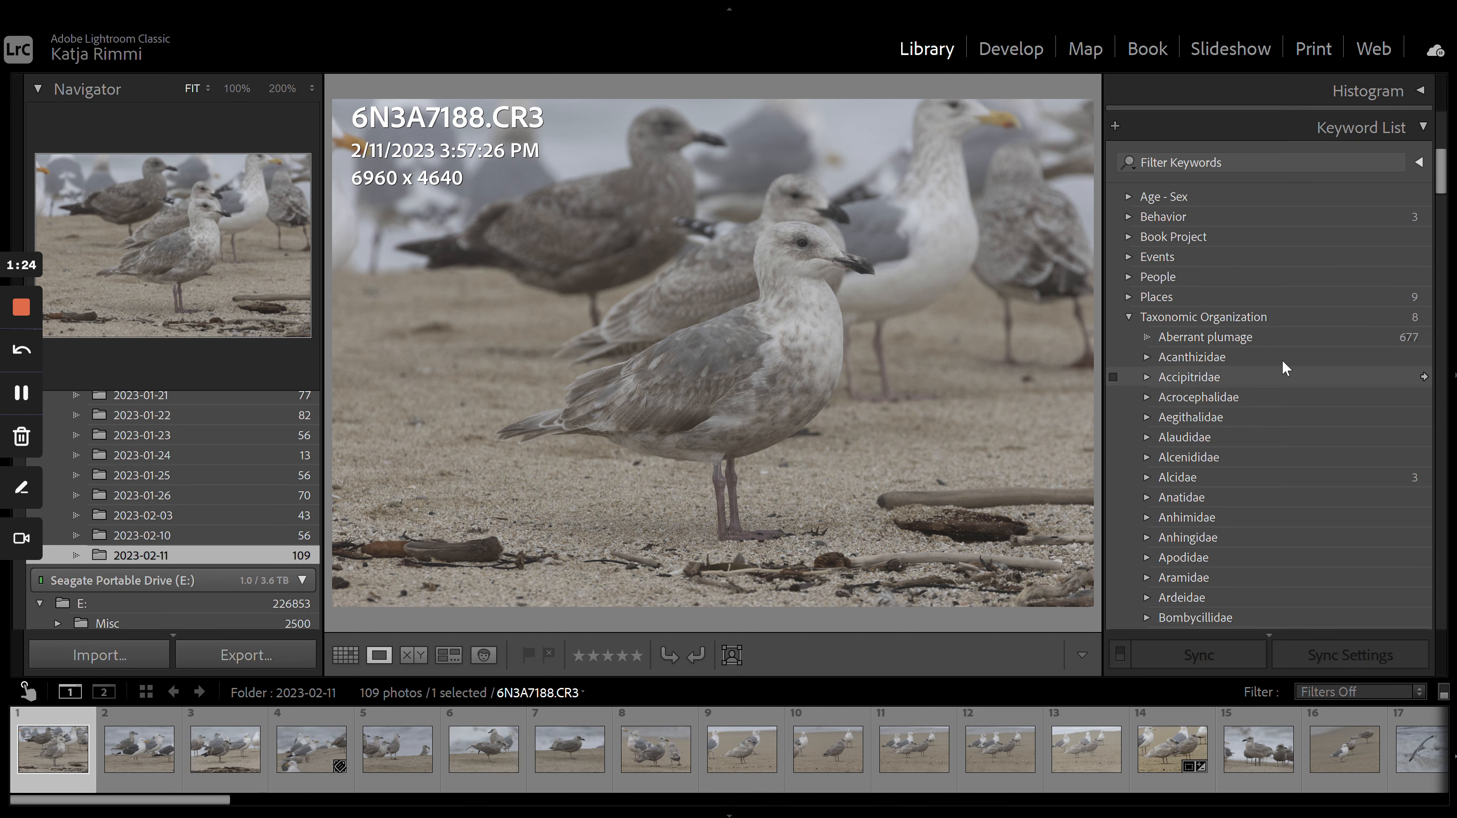
left_click(1128, 317)
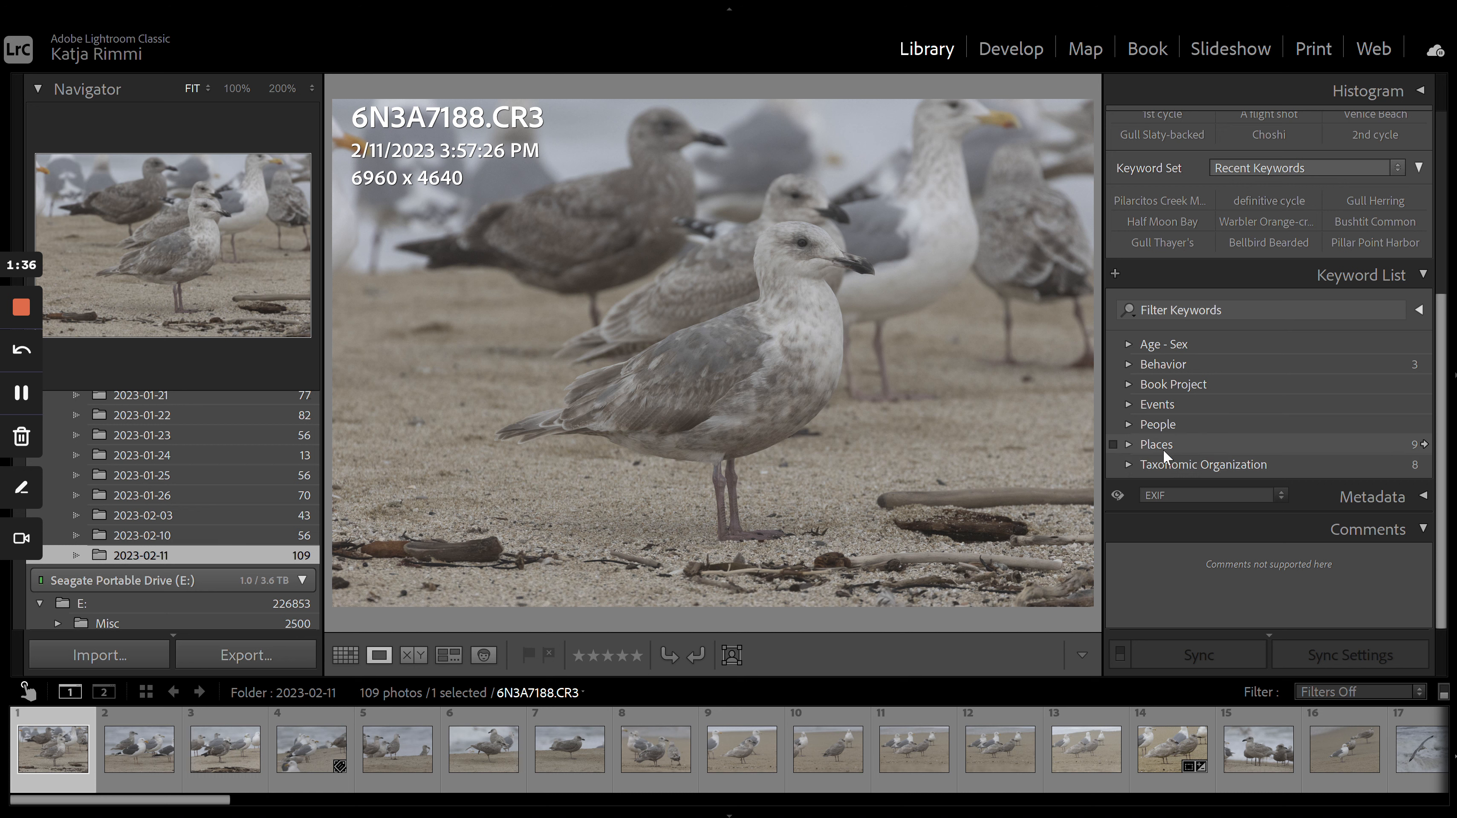
left_click(1131, 463)
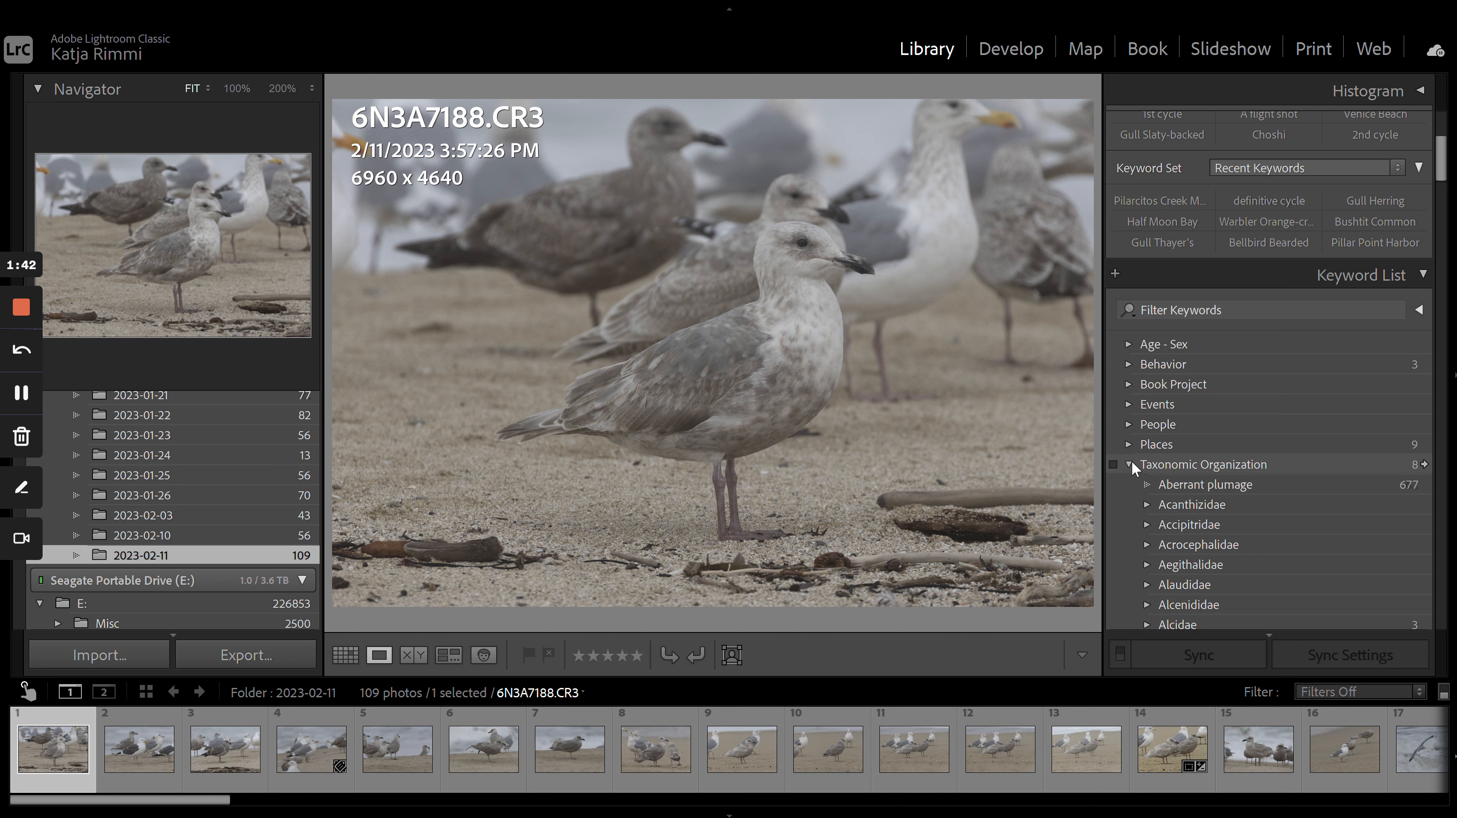
Step: Examine the species keywords nested under the Anatidae family, and collapse the family again
scroll(1241, 435, "down", 3)
scroll(1241, 435, "down", 3)
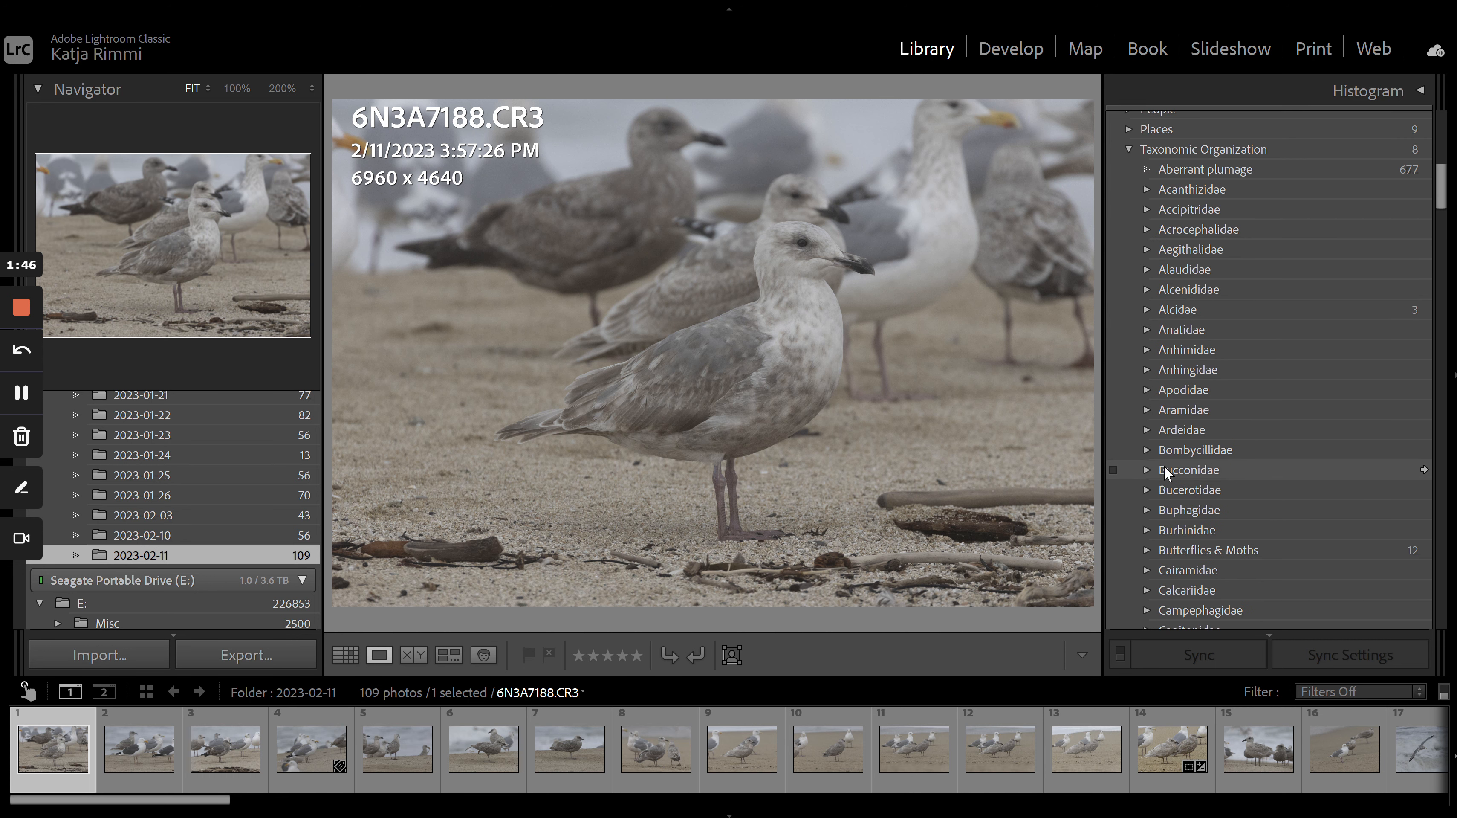
left_click(1149, 329)
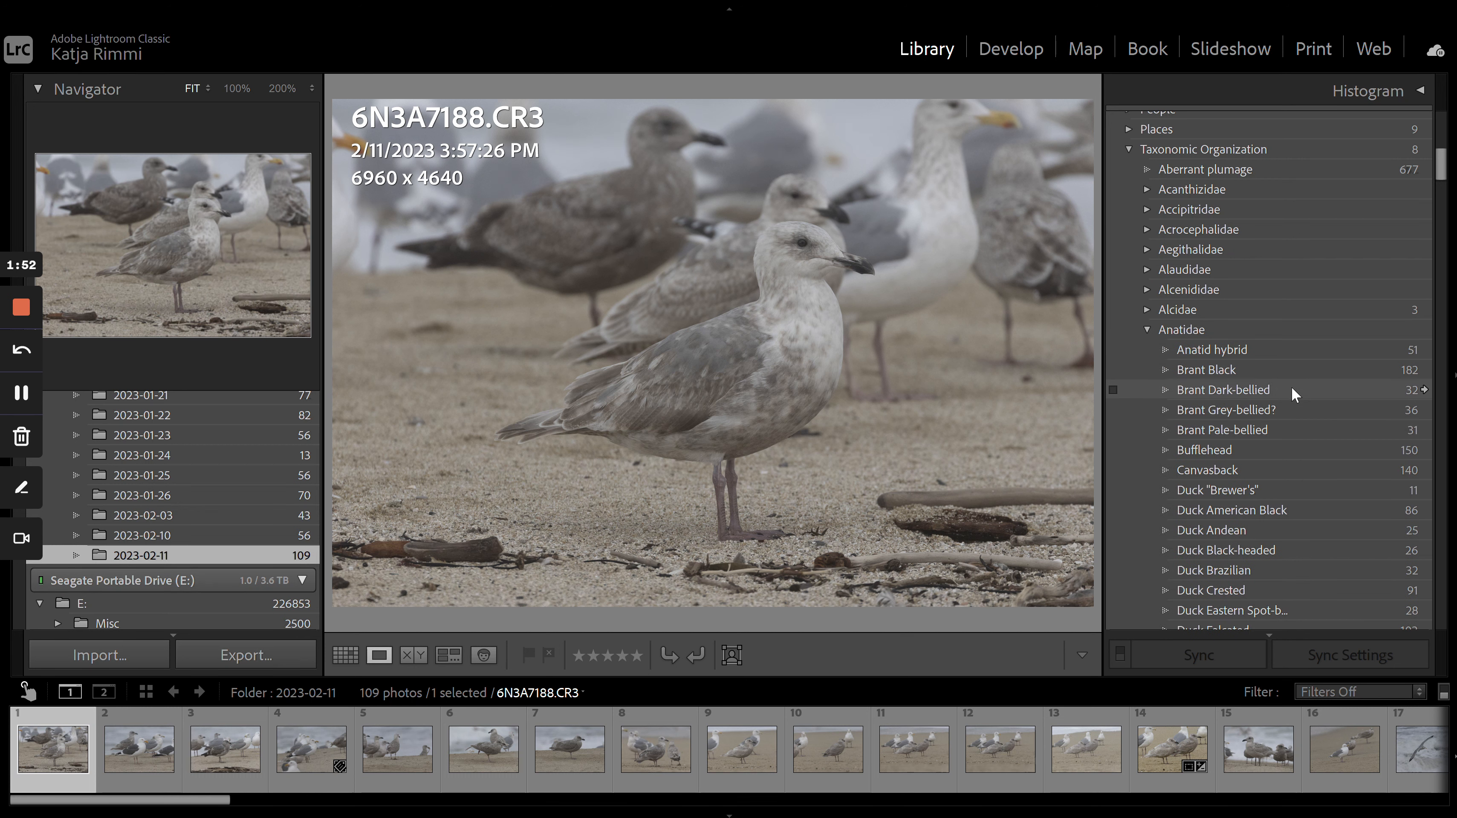
scroll(1251, 487, "down", 6)
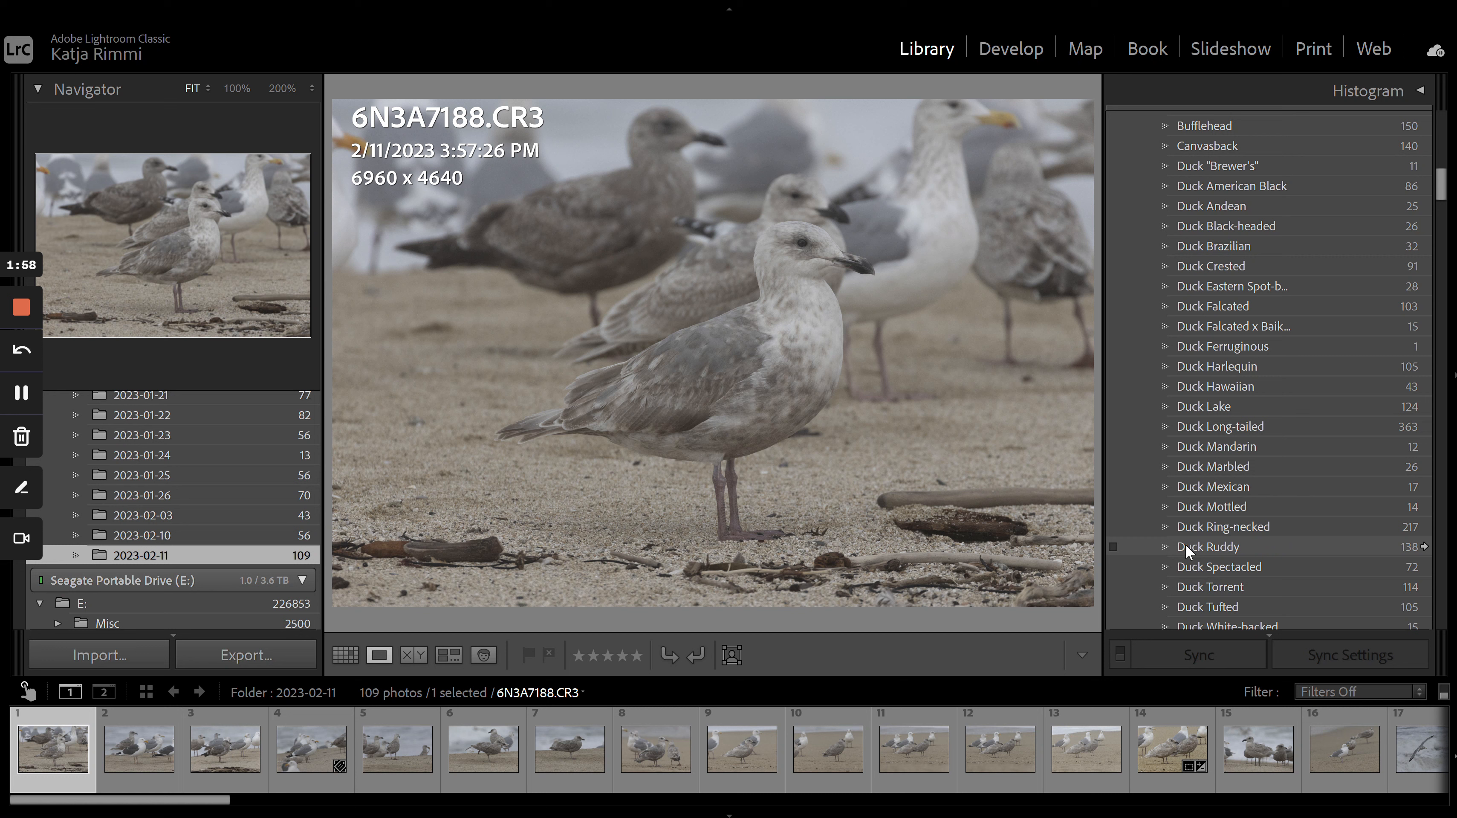
scroll(1229, 481, "down", 6)
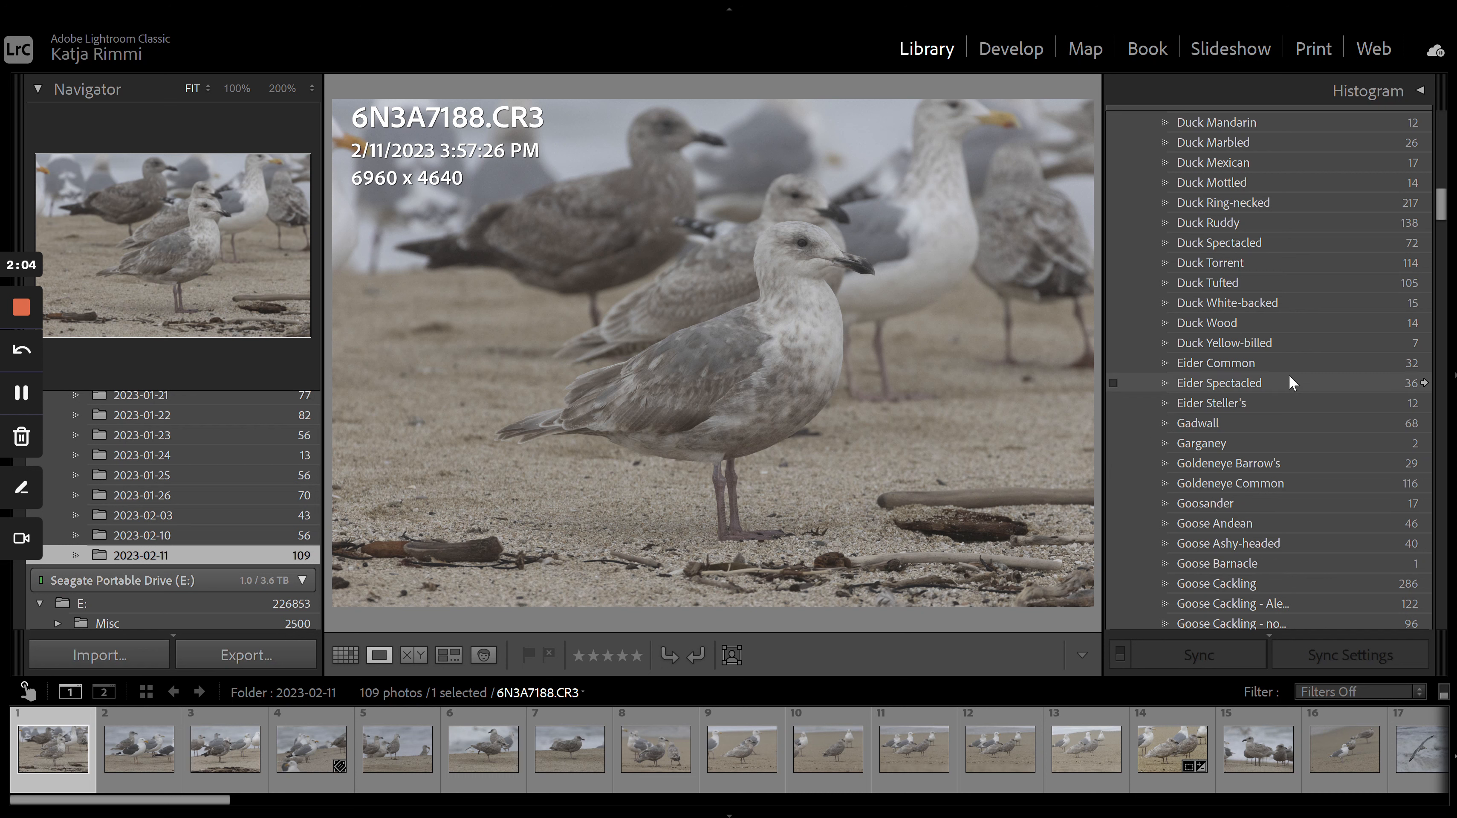
scroll(1281, 312, "up", 3)
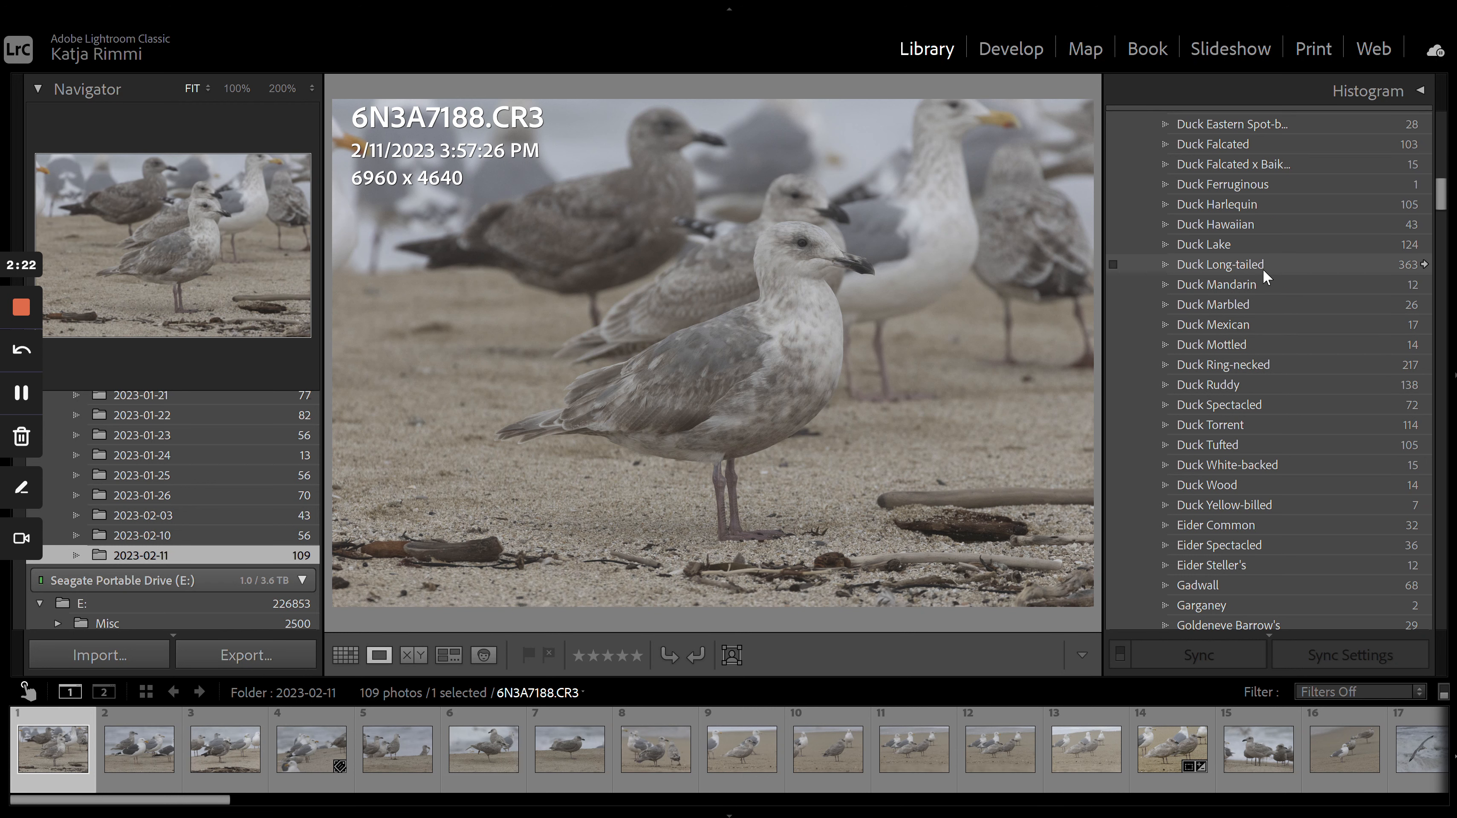
scroll(1262, 269, "up", 8)
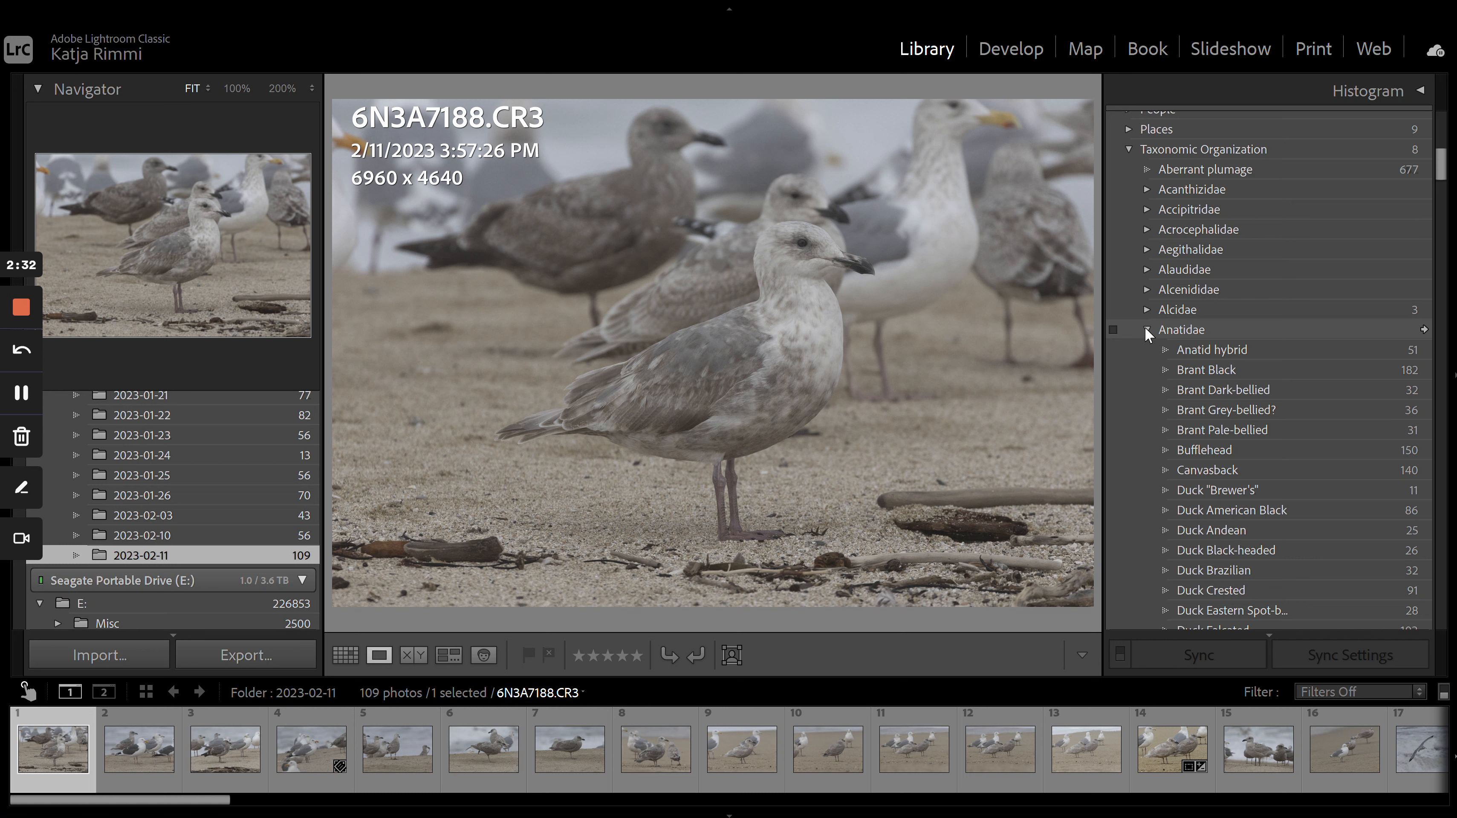
left_click(1146, 330)
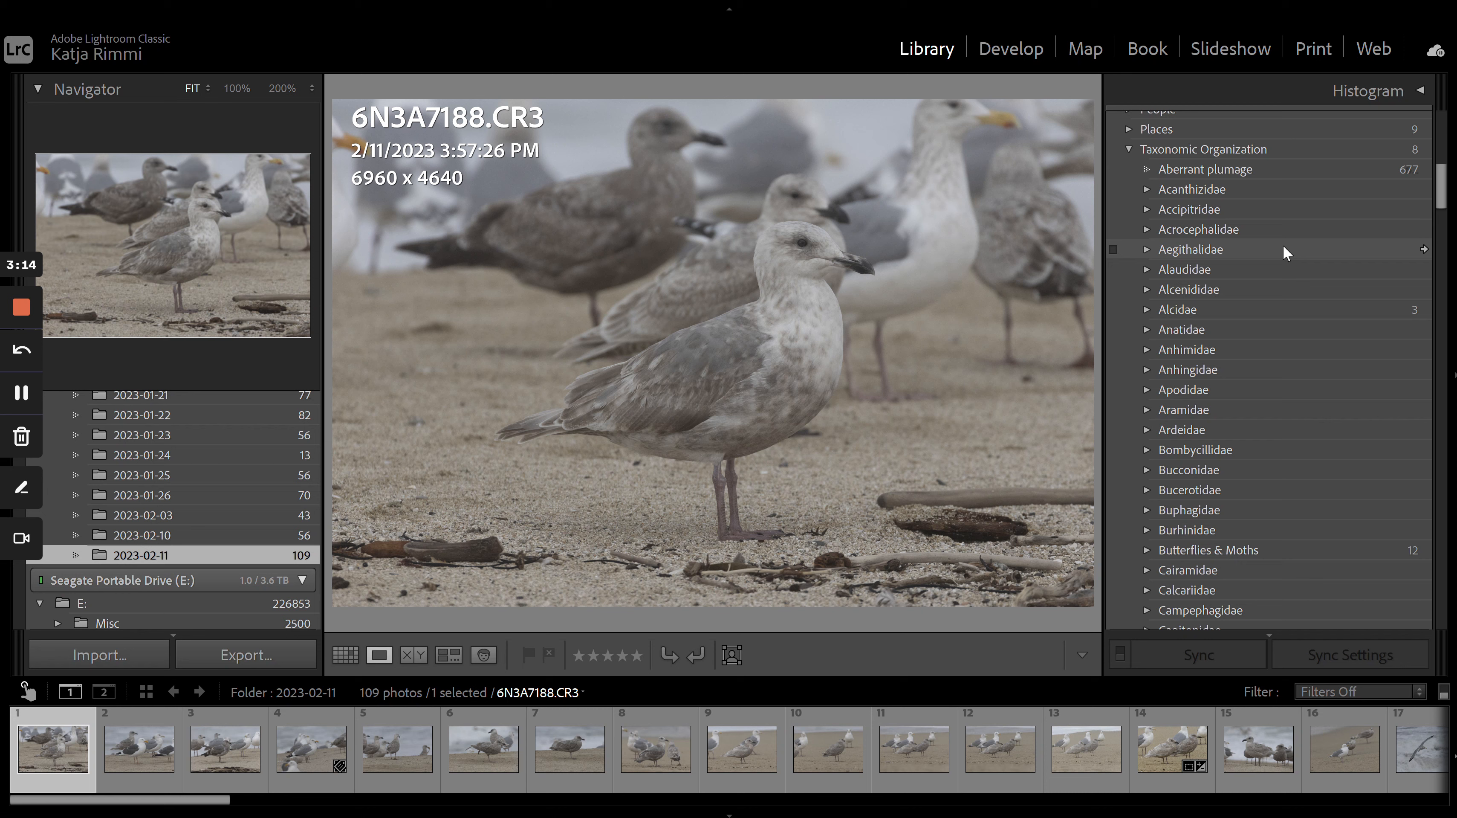
Step: Examine the keyword entry field, keyword suggestions and recent keywords above the taxonomic keyword list
scroll(1293, 284, "up", 10)
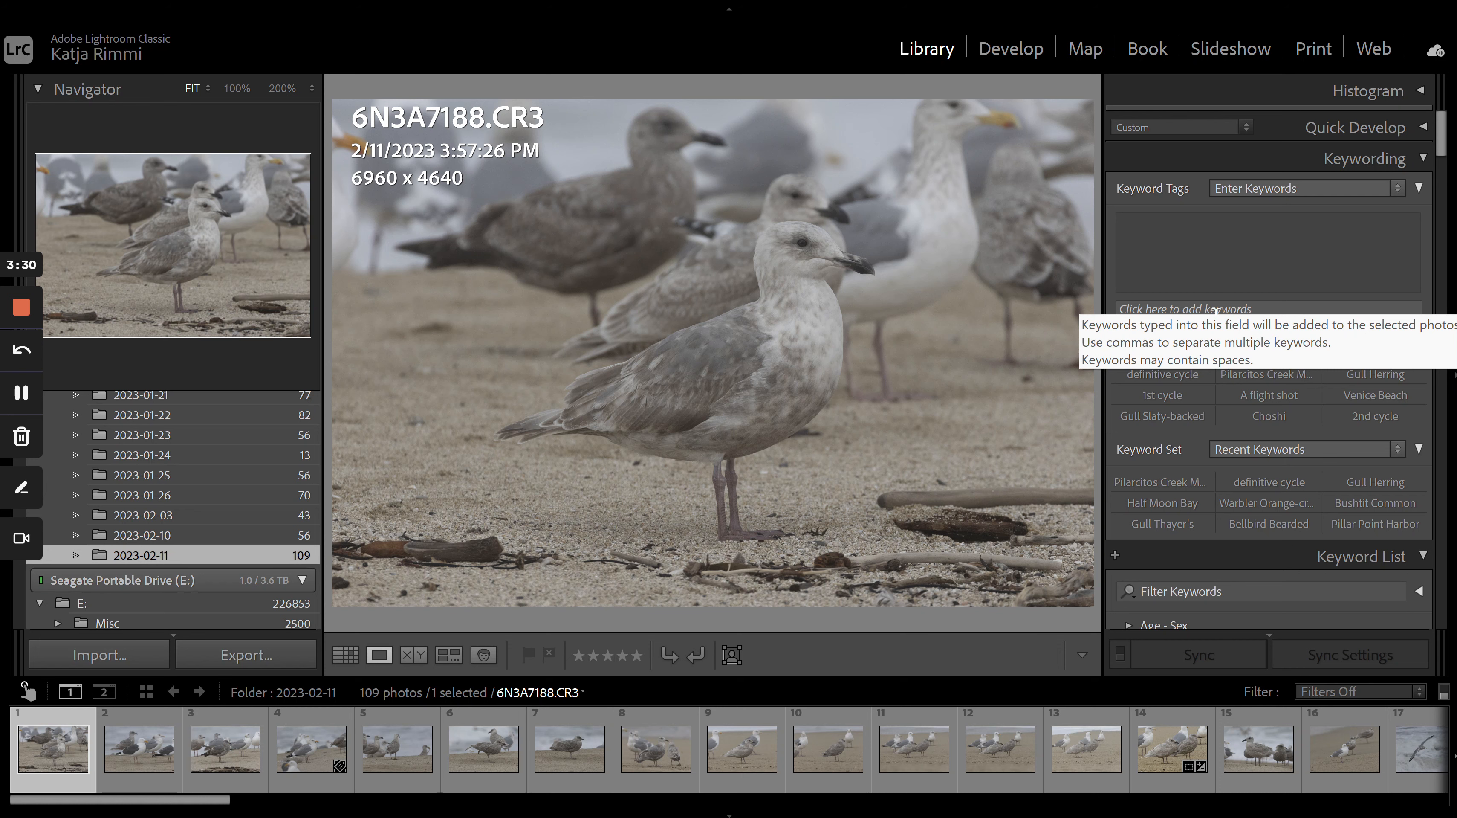
scroll(1235, 365, "down", 5)
scroll(1232, 359, "down", 3)
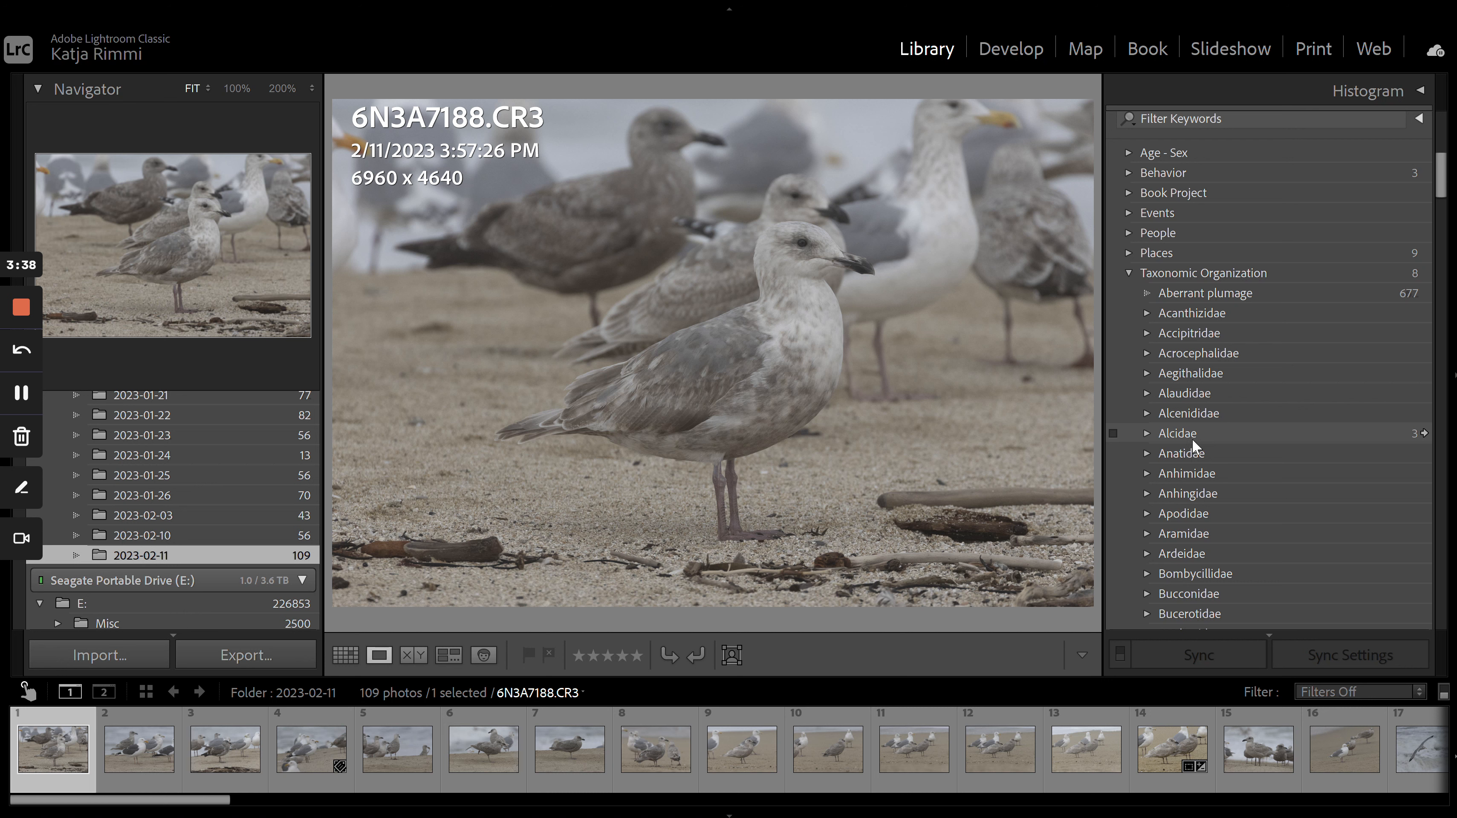
Step: Expand the Alcidae family and show all photos tagged with the Guillemot Snow's keyword
left_click(1147, 432)
scroll(1257, 393, "down", 3)
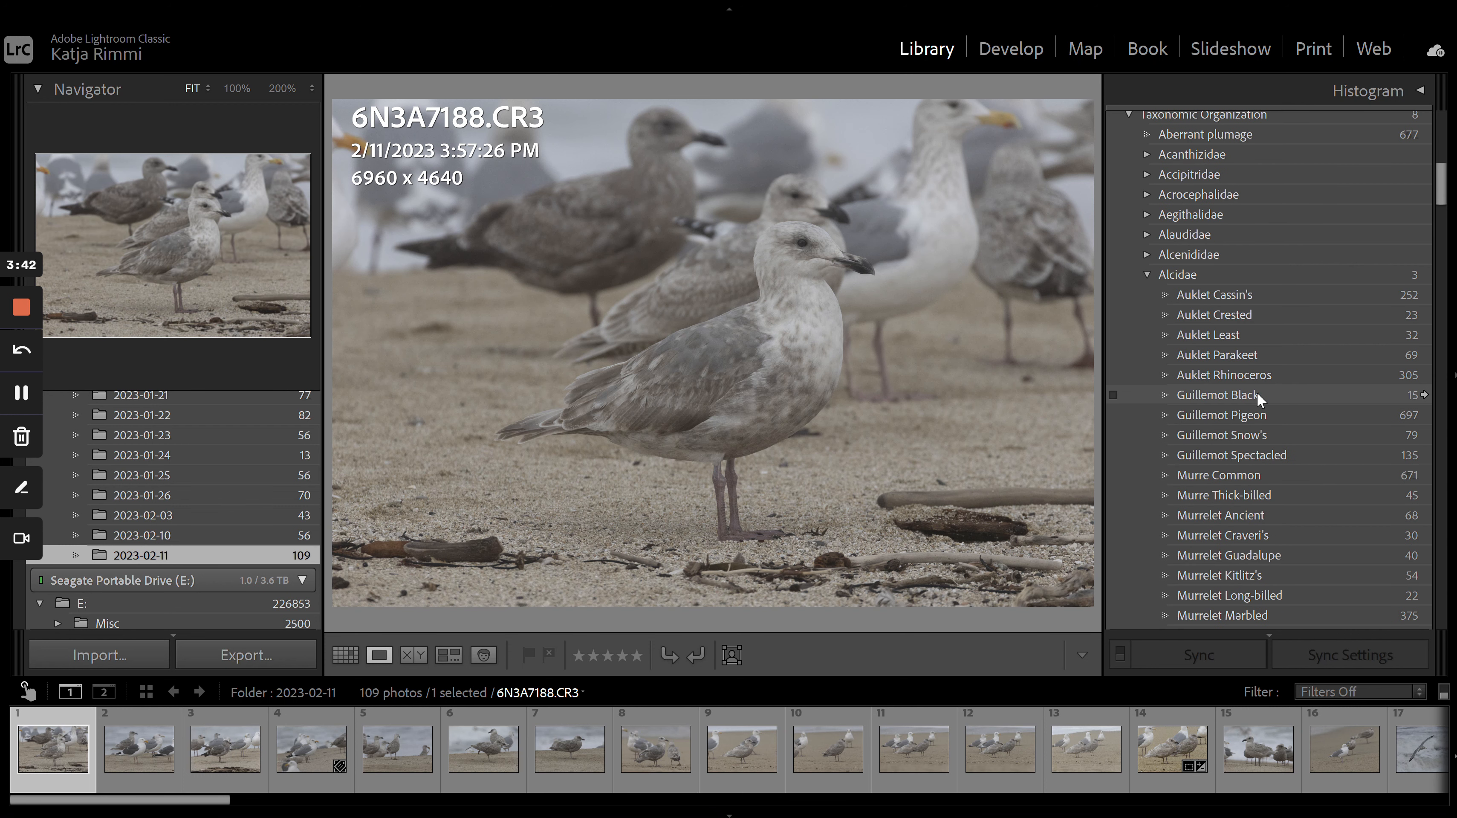
left_click(1423, 436)
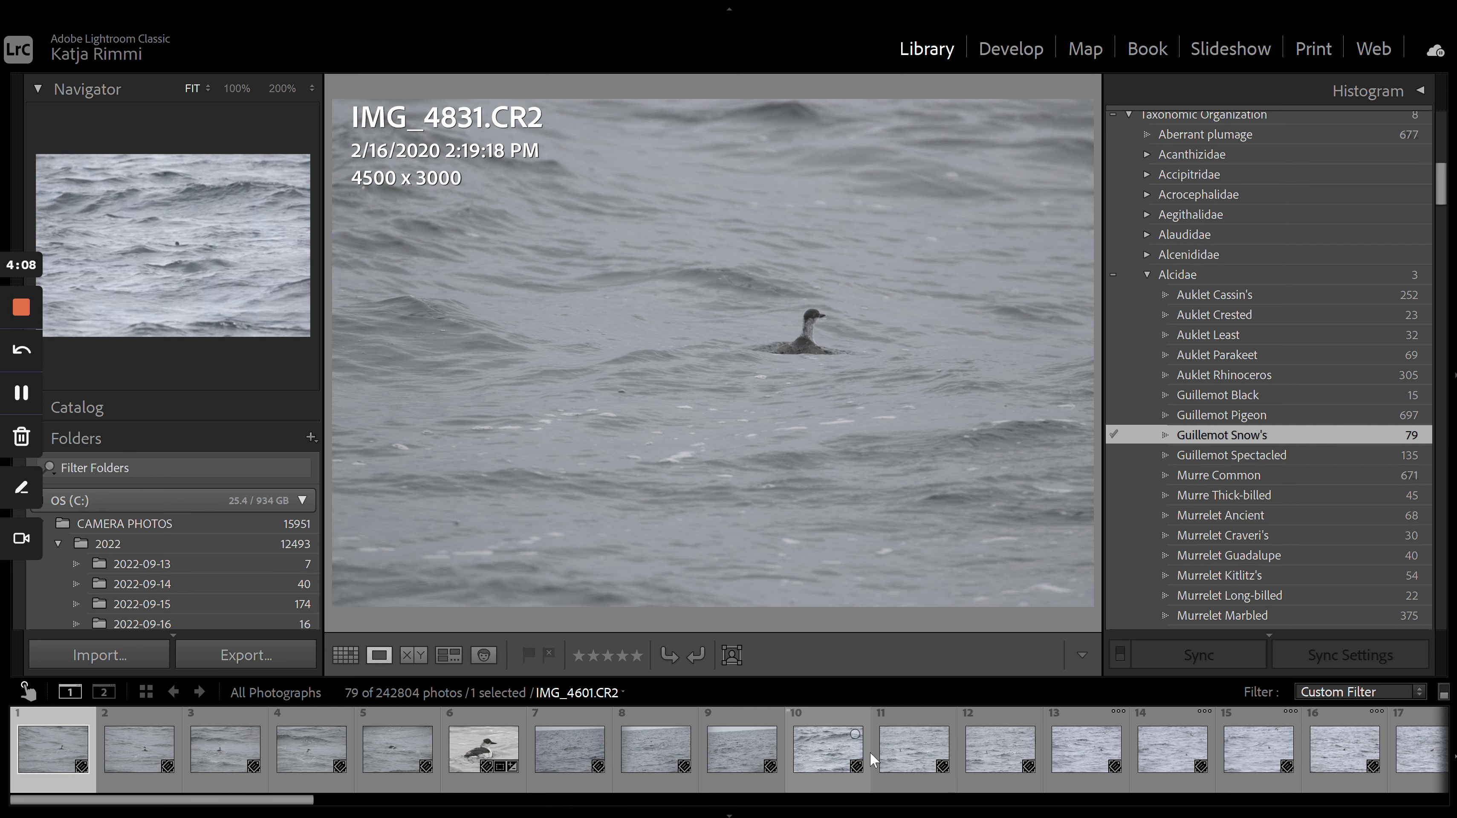
Step: Browse the Guillemot Snow's photos as a thumbnail grid and open IMG_4819.CR2 in single-photo view
left_click(345, 655)
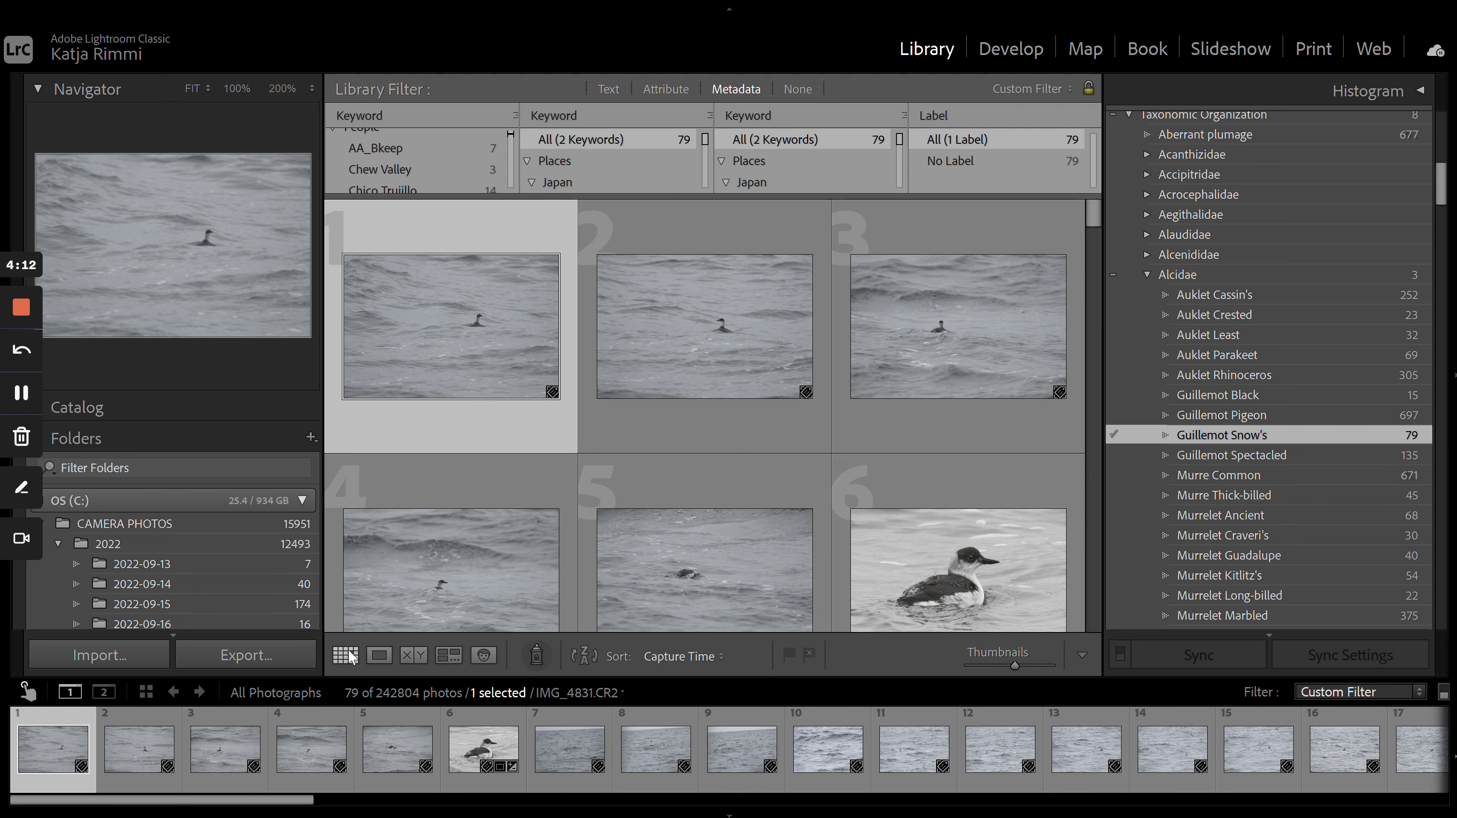
scroll(603, 494, "down", 9)
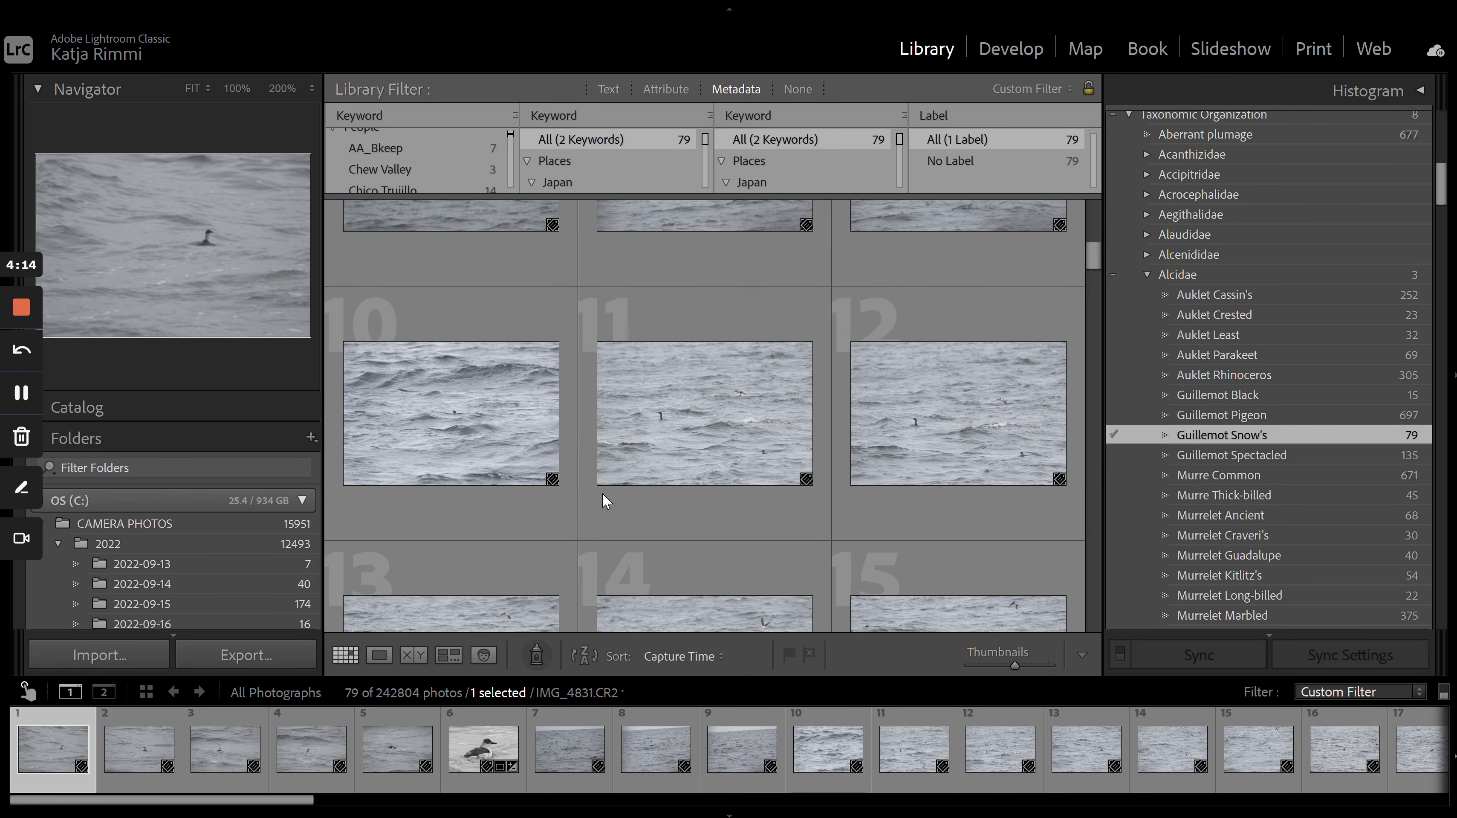
scroll(602, 494, "down", 3)
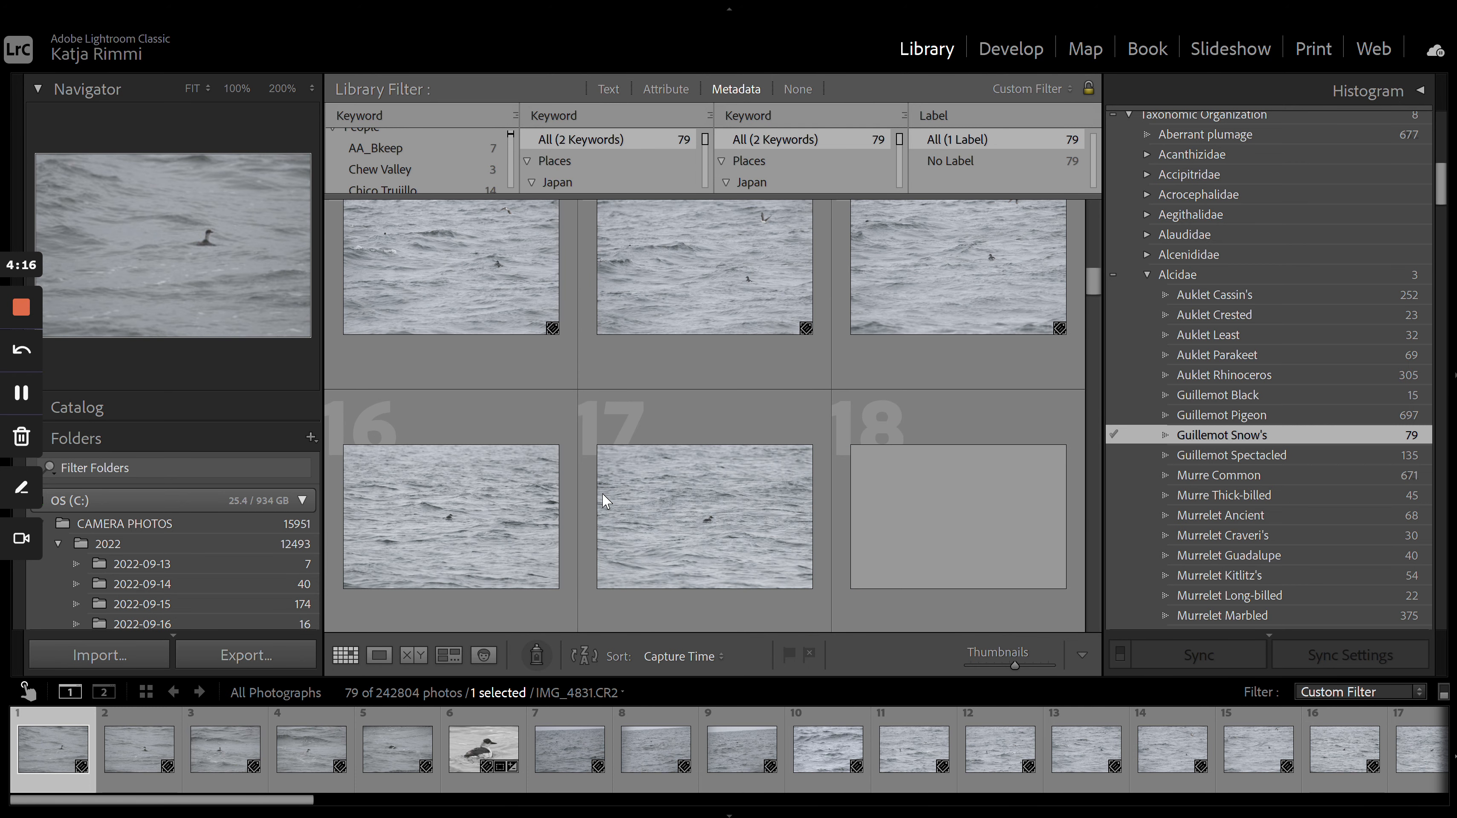
scroll(603, 494, "up", 12)
double_click(910, 351)
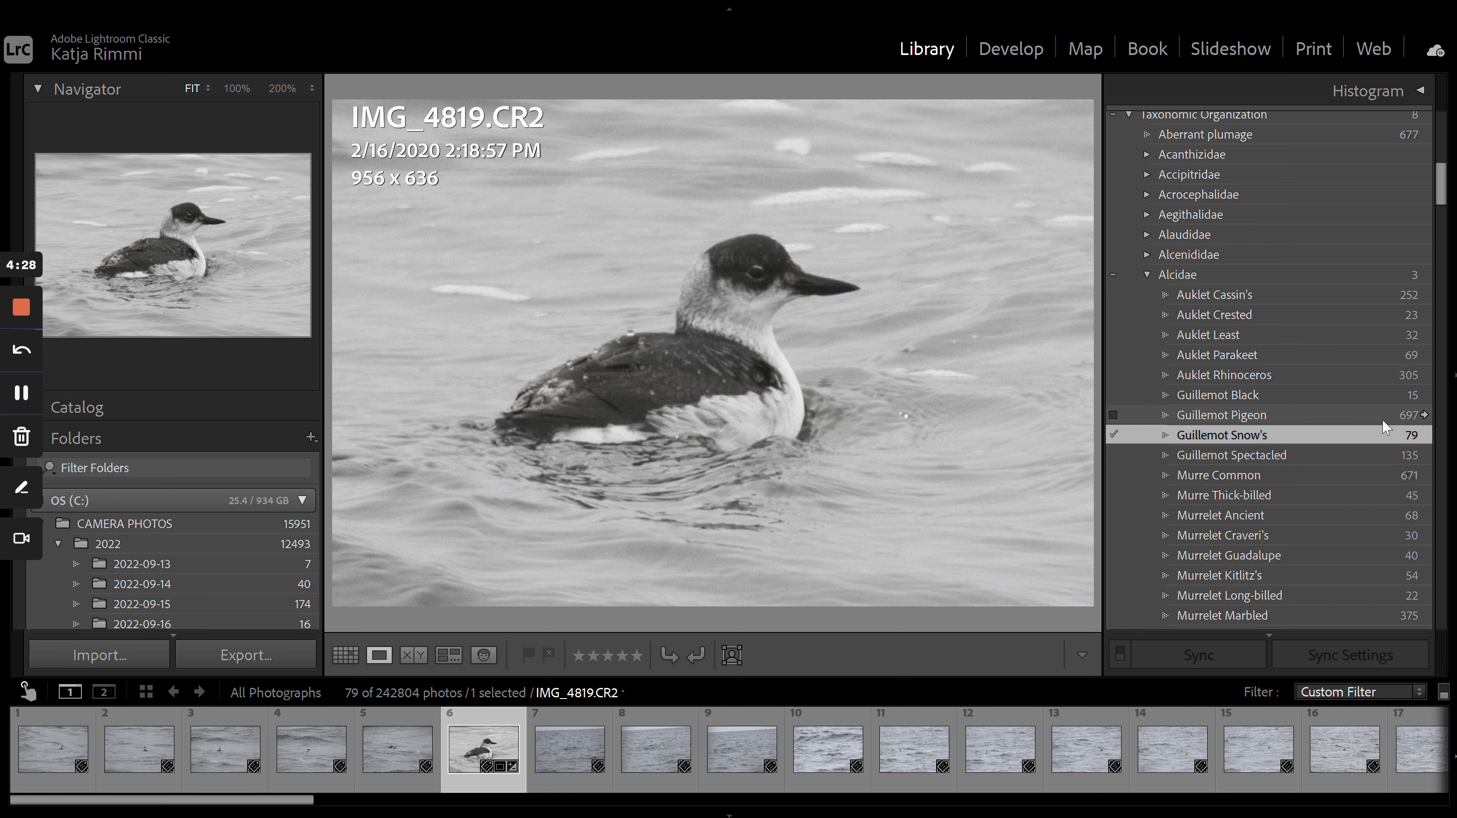
Step: Show the photos tagged Guillemot Pigeon and check the keyword tags assigned to IMG_5837-Edit.tif
left_click(1424, 415)
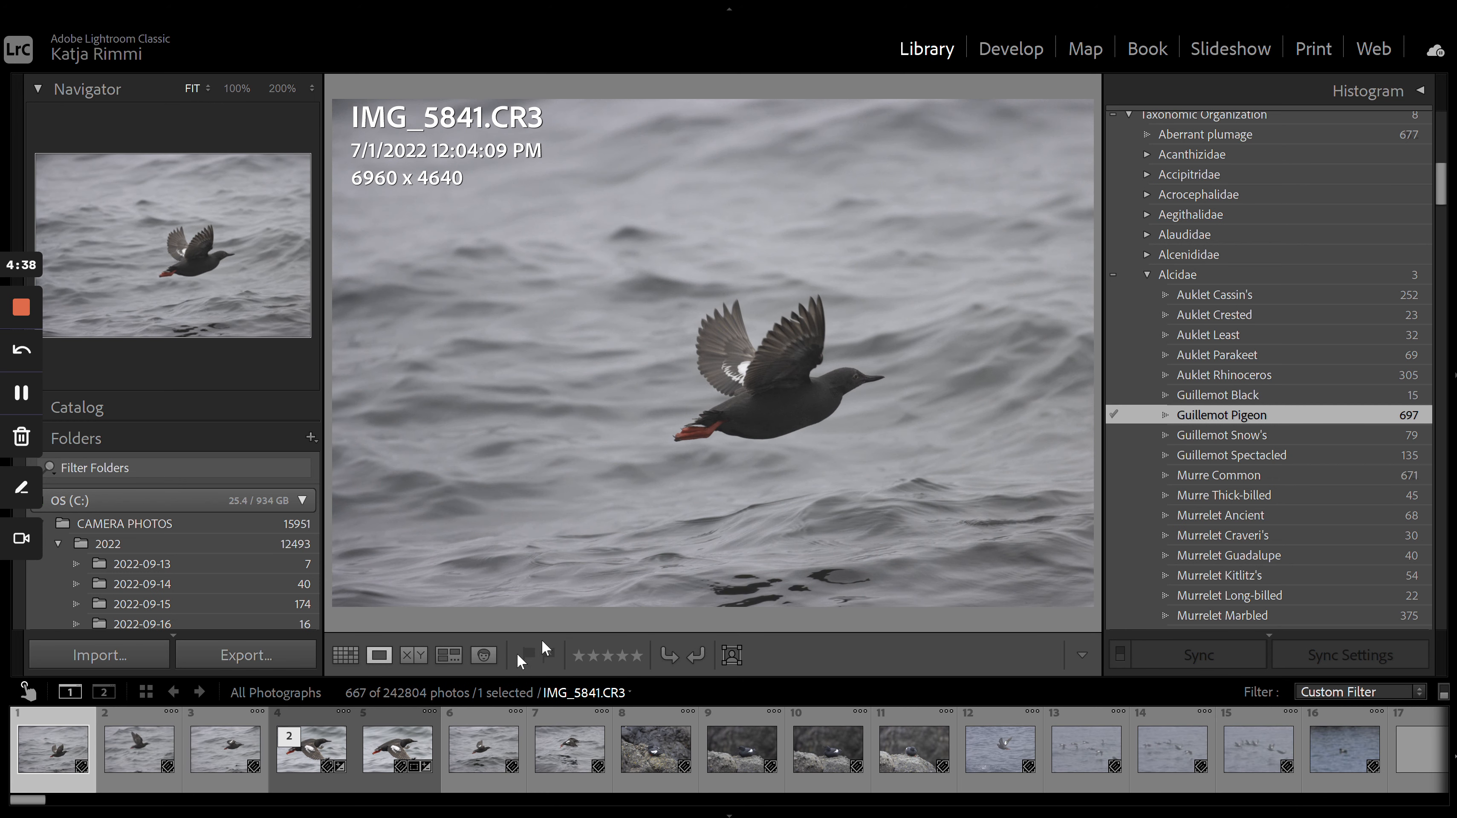
left_click(342, 752)
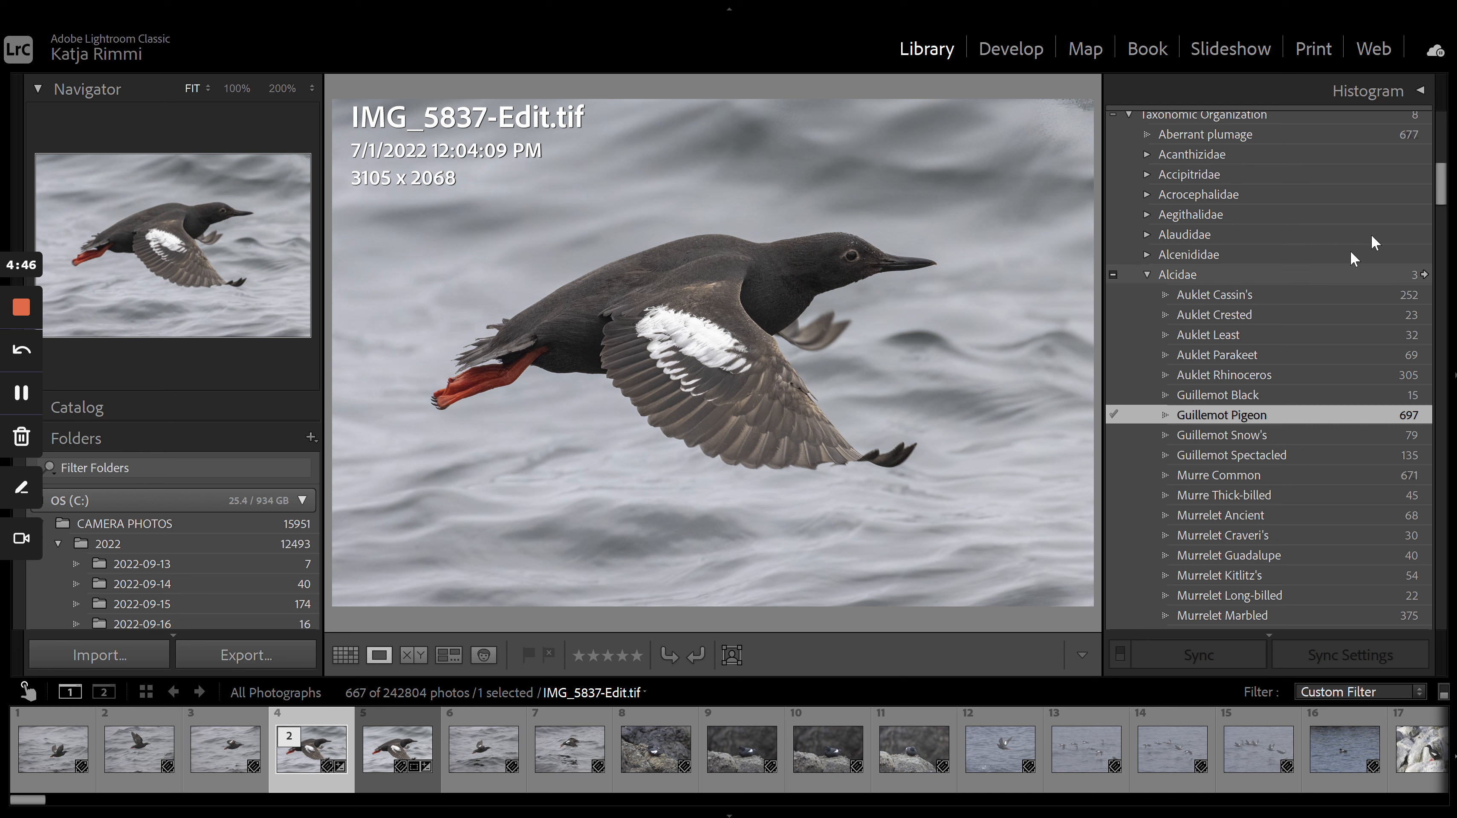
left_click_drag(1441, 193, 1452, 140)
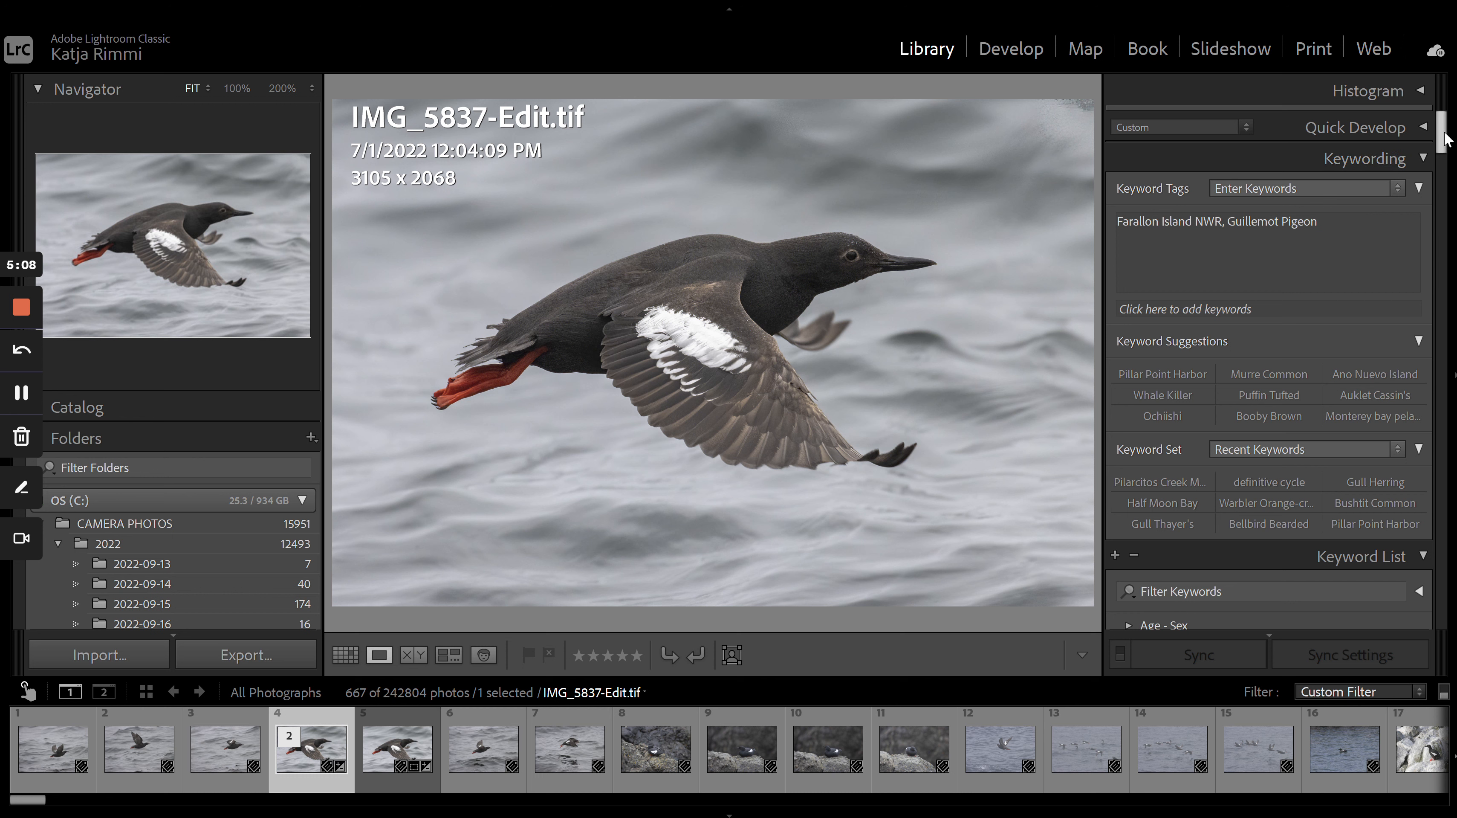
left_click_drag(1444, 139, 1444, 178)
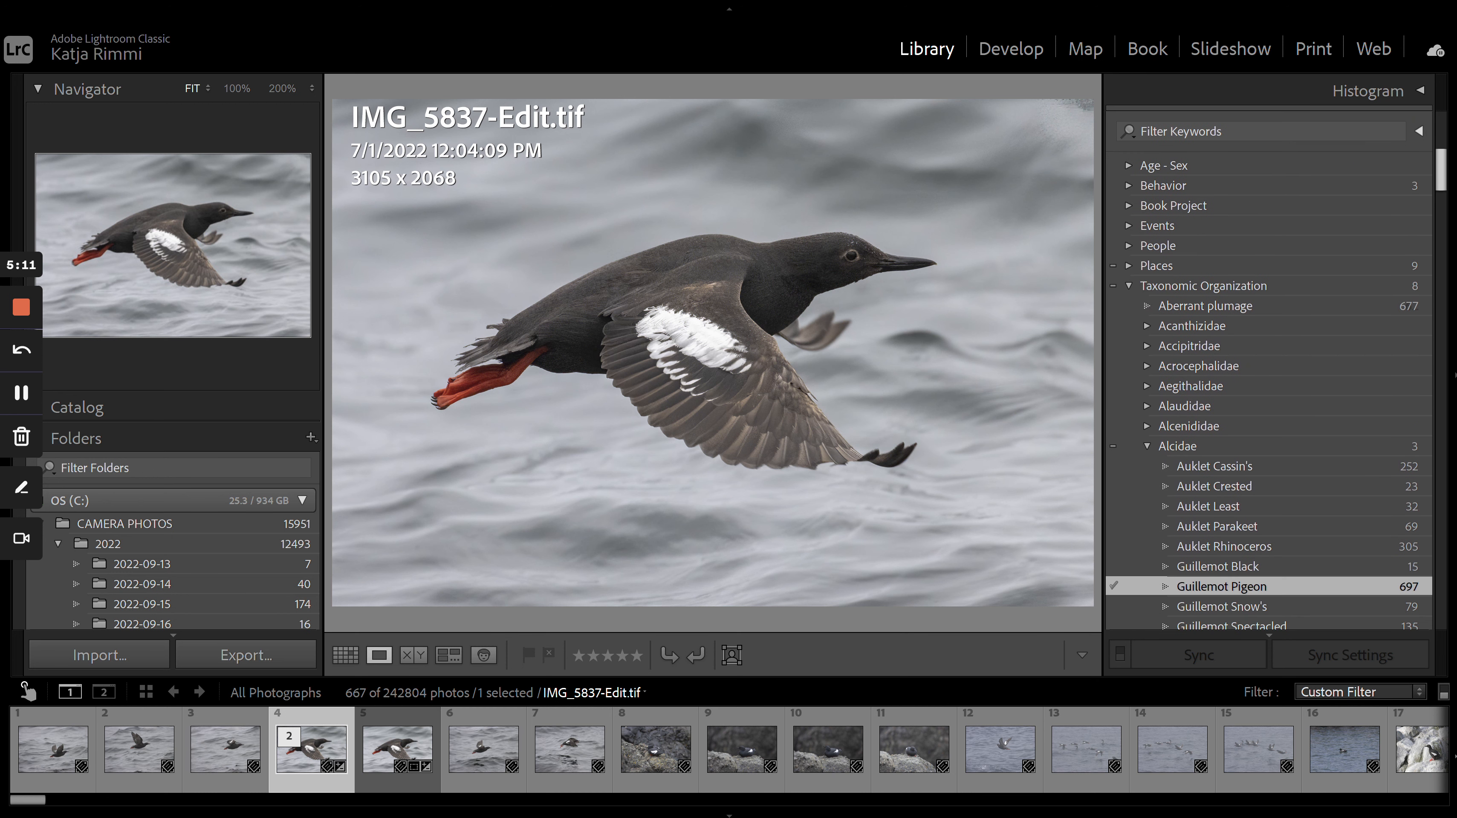
Step: Collapse Alcidae, expand the Laridae family, and show all photos tagged with the Gull California keyword
left_click(1146, 446)
scroll(1242, 395, "down", 15)
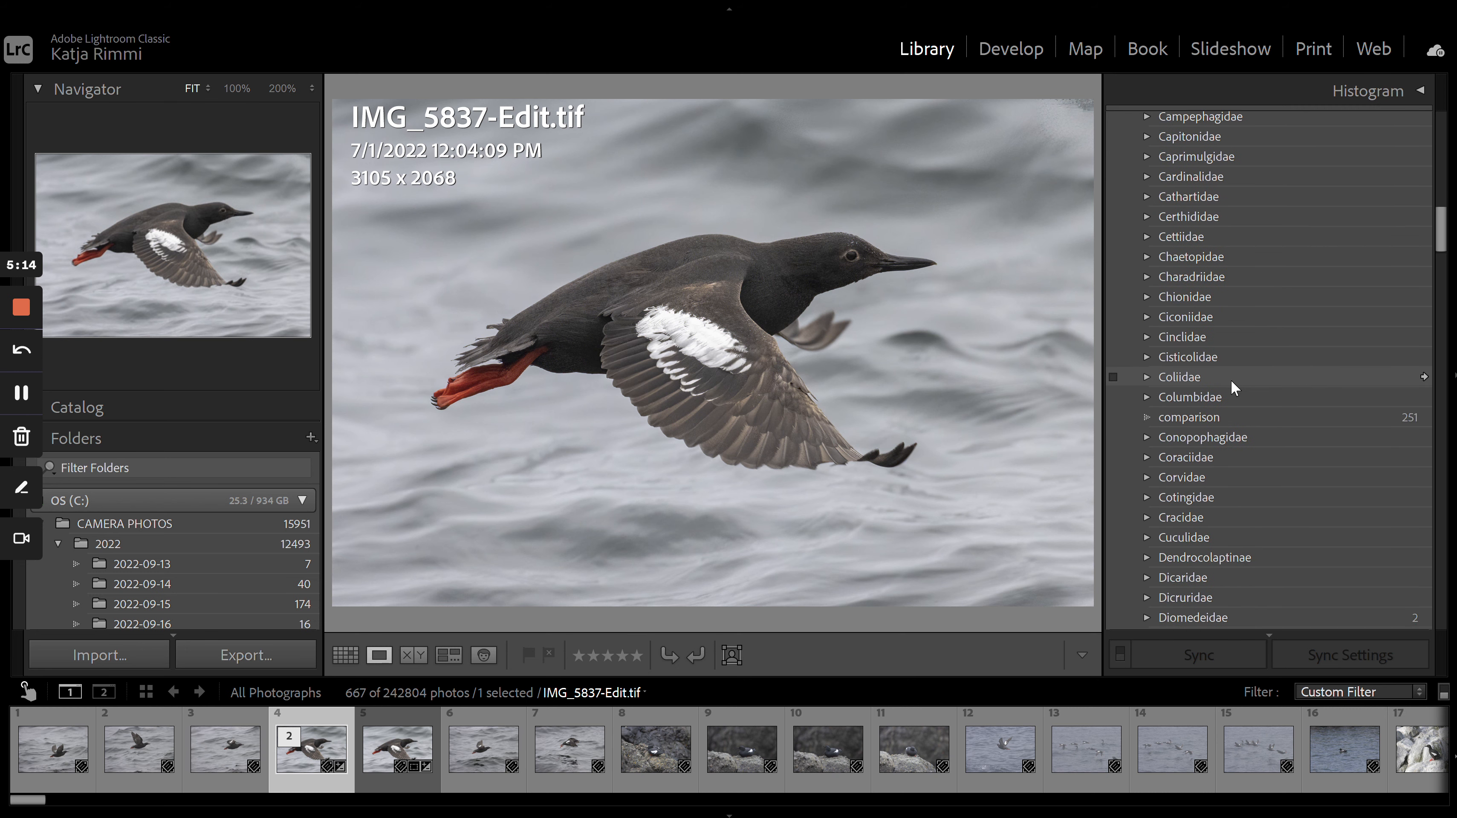
scroll(1222, 380, "down", 15)
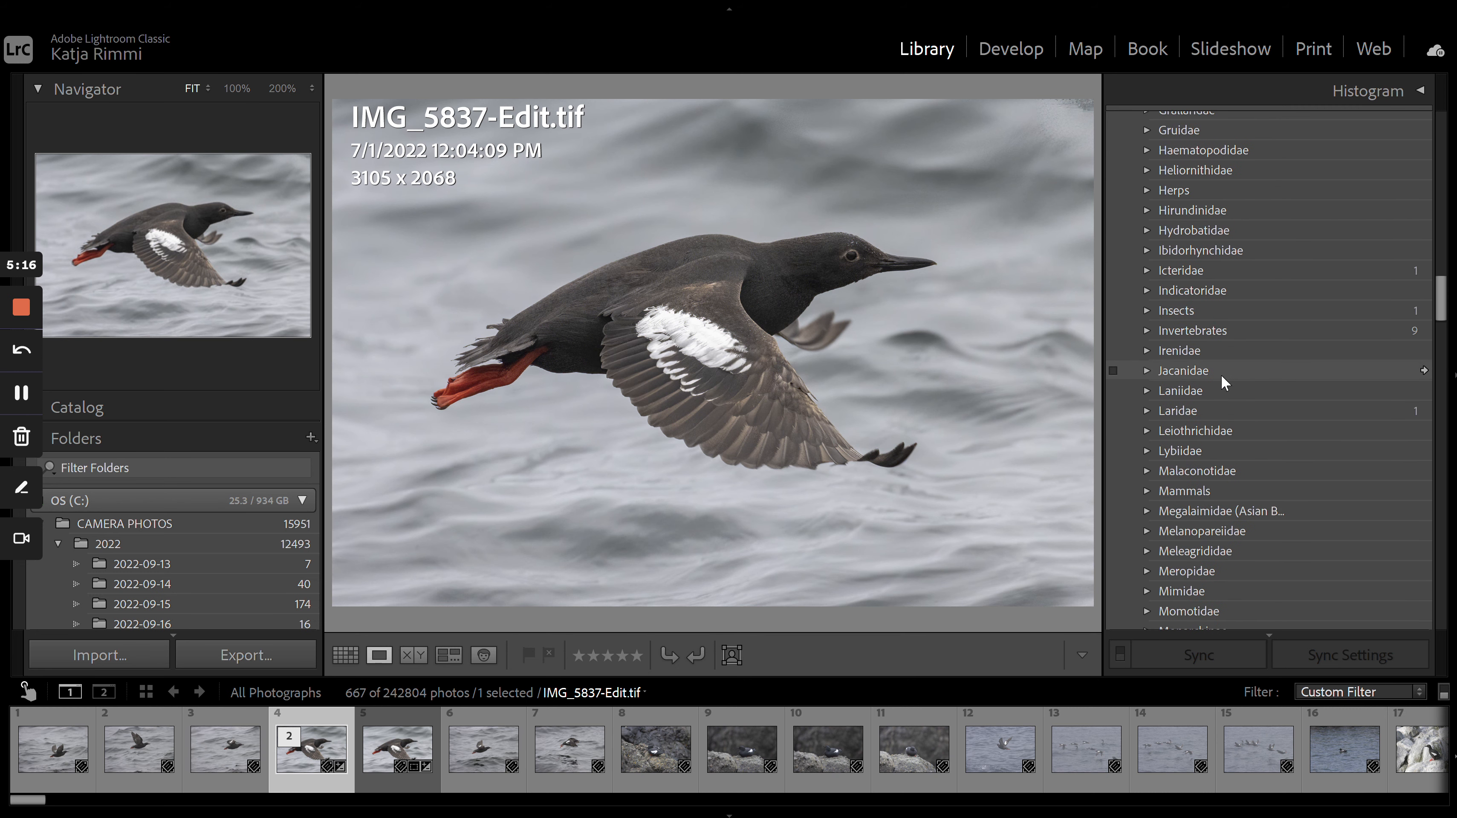
left_click(1148, 410)
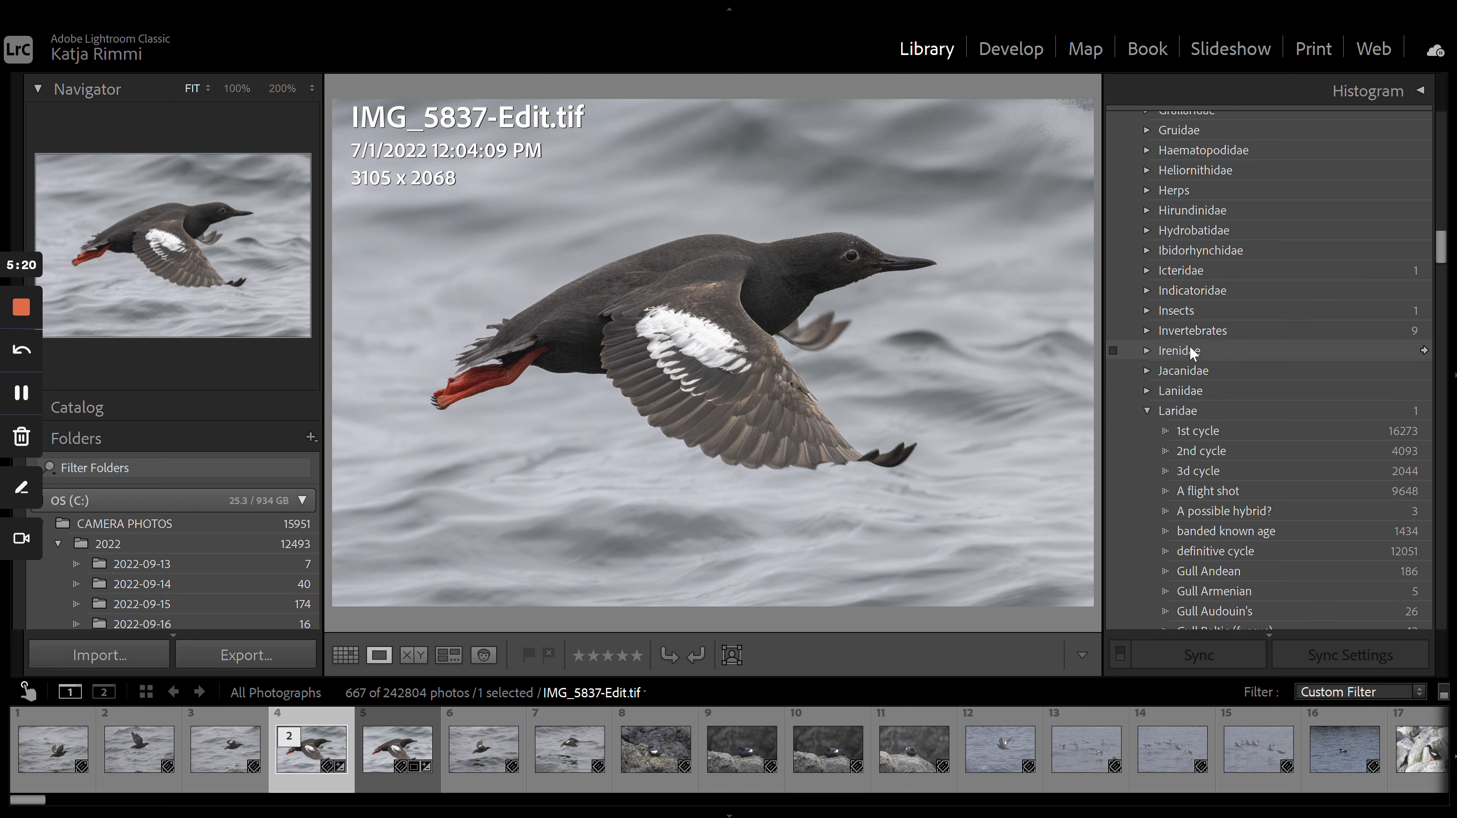
scroll(1189, 346, "down", 5)
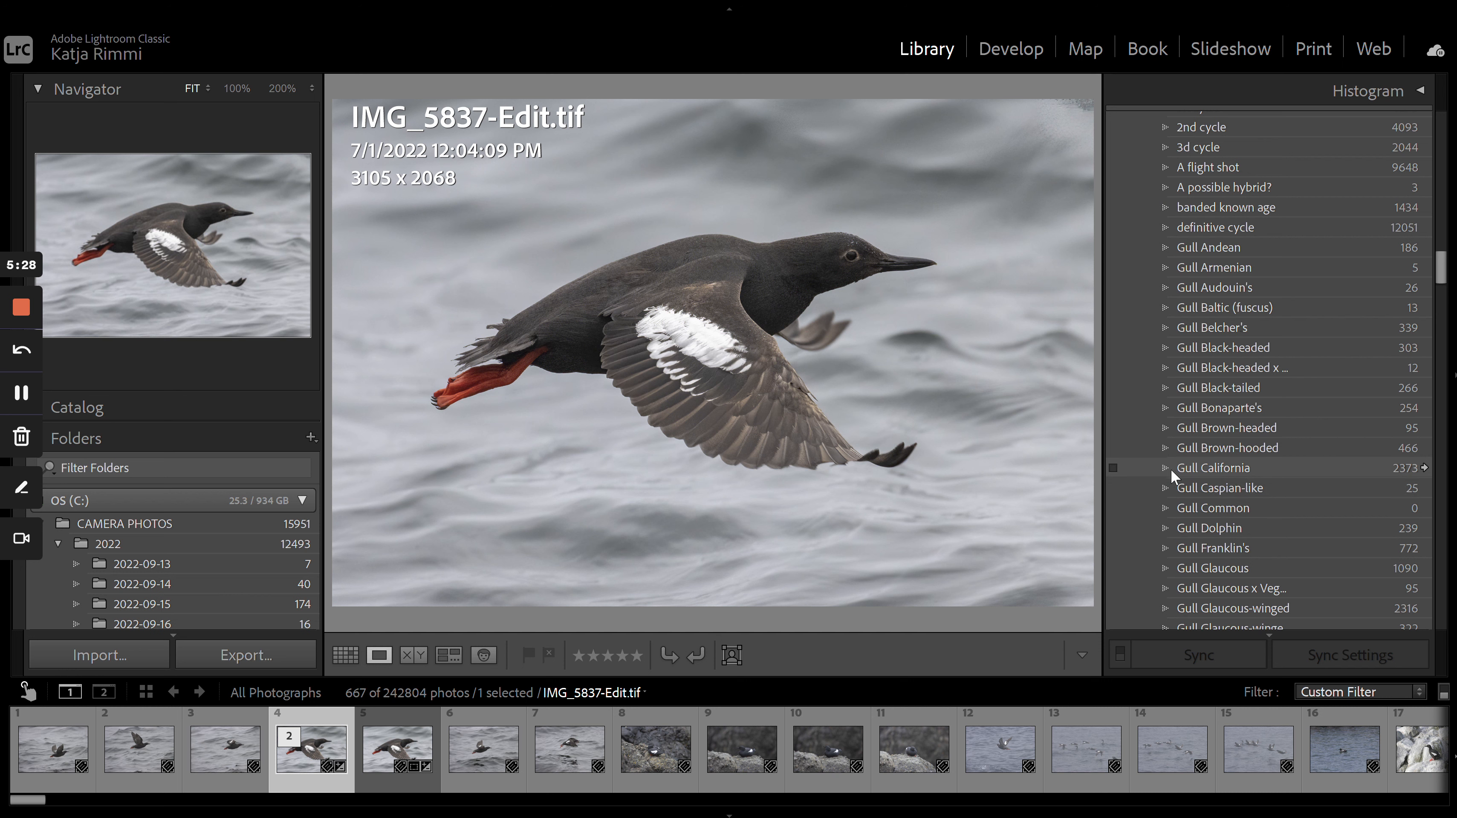
left_click(1424, 469)
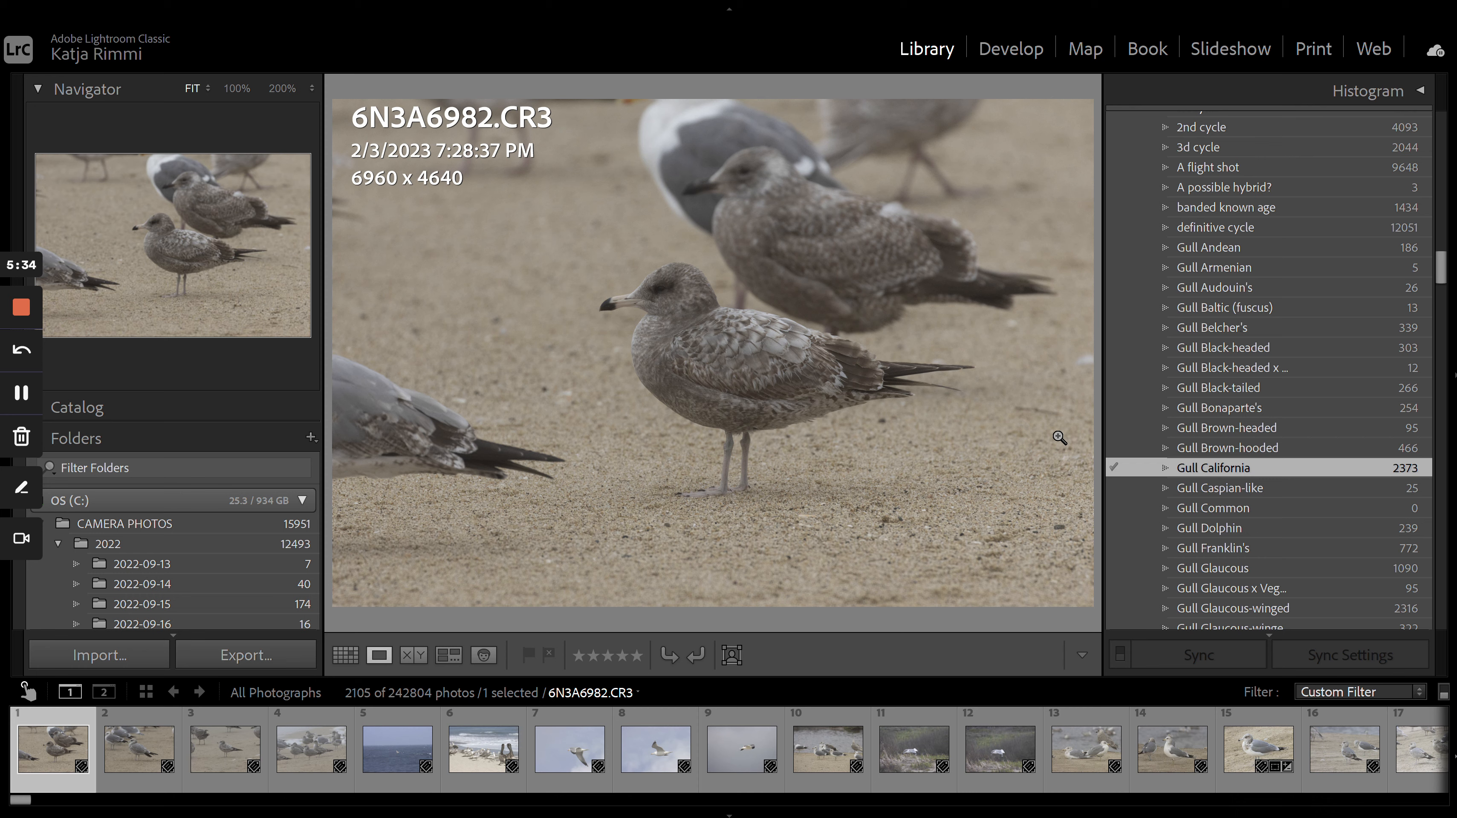
Step: Display the Gull California photos as a thumbnail grid and browse through the first rows
left_click(346, 654)
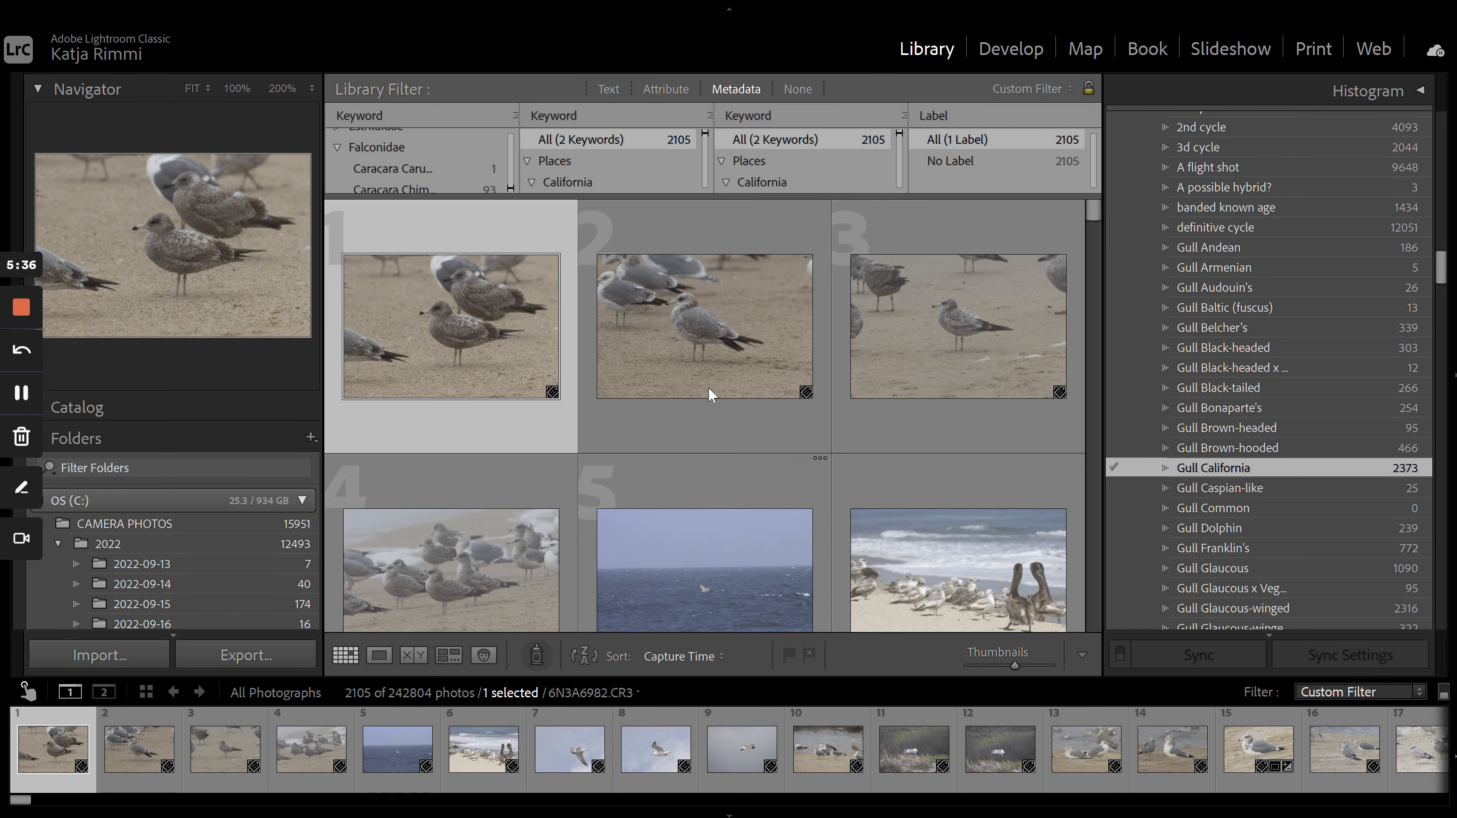
scroll(708, 387, "down", 2)
scroll(707, 389, "down", 4)
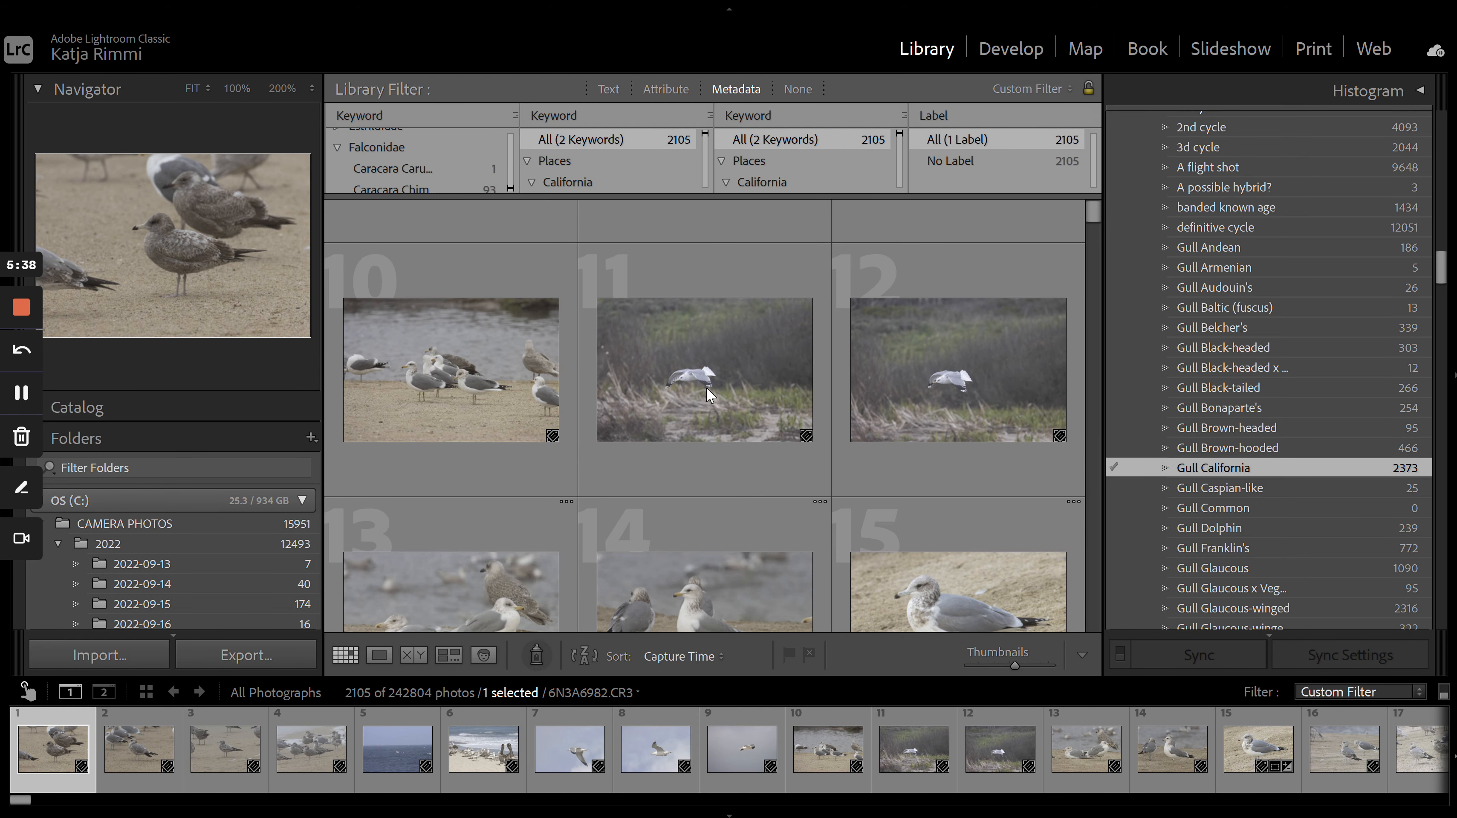
scroll(707, 390, "up", 8)
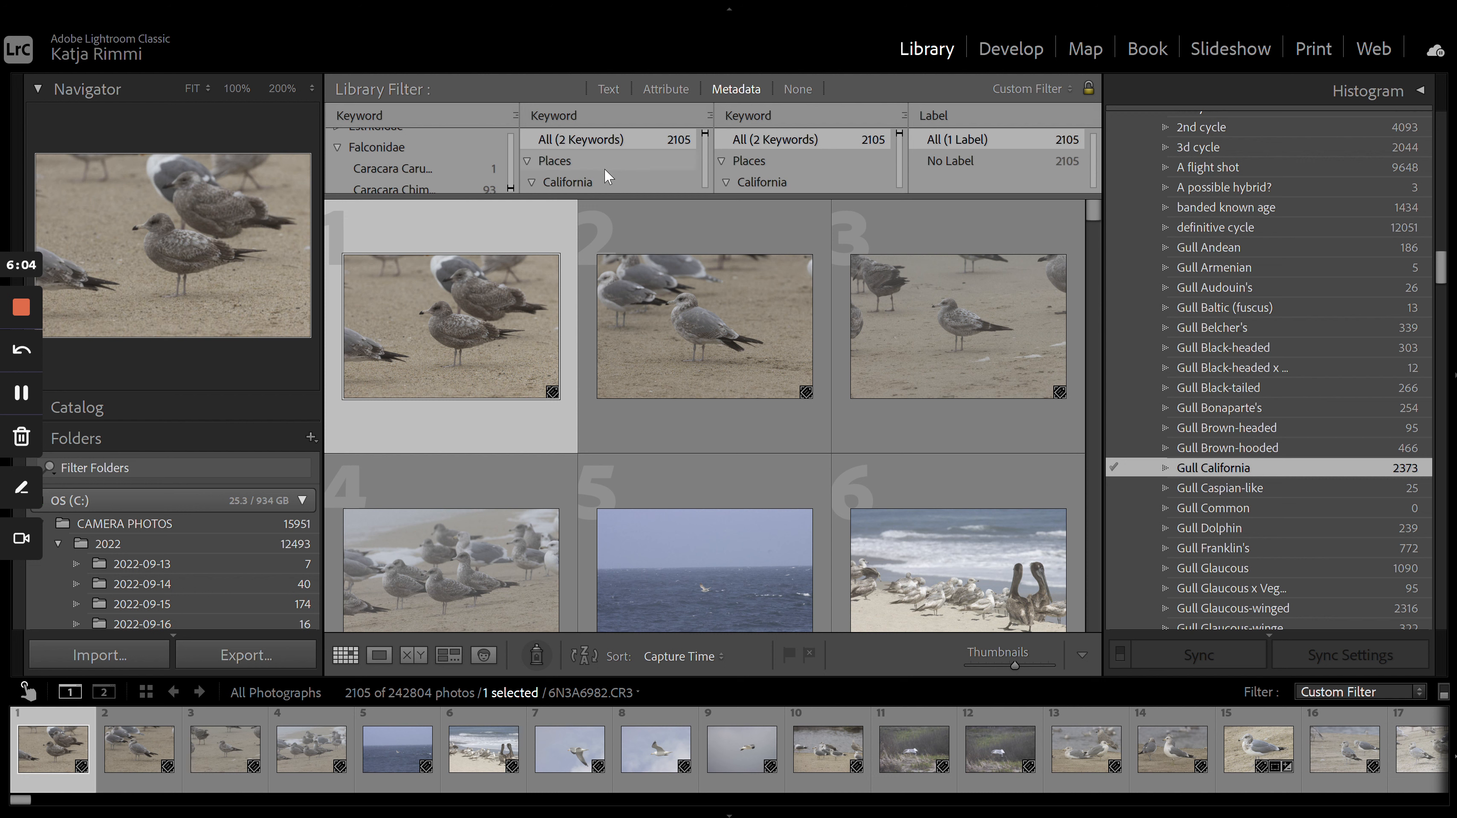
Step: Collapse the California and Places branches in the second Keyword column of the metadata filter
scroll(601, 167, "down", 3)
scroll(589, 169, "up", 2)
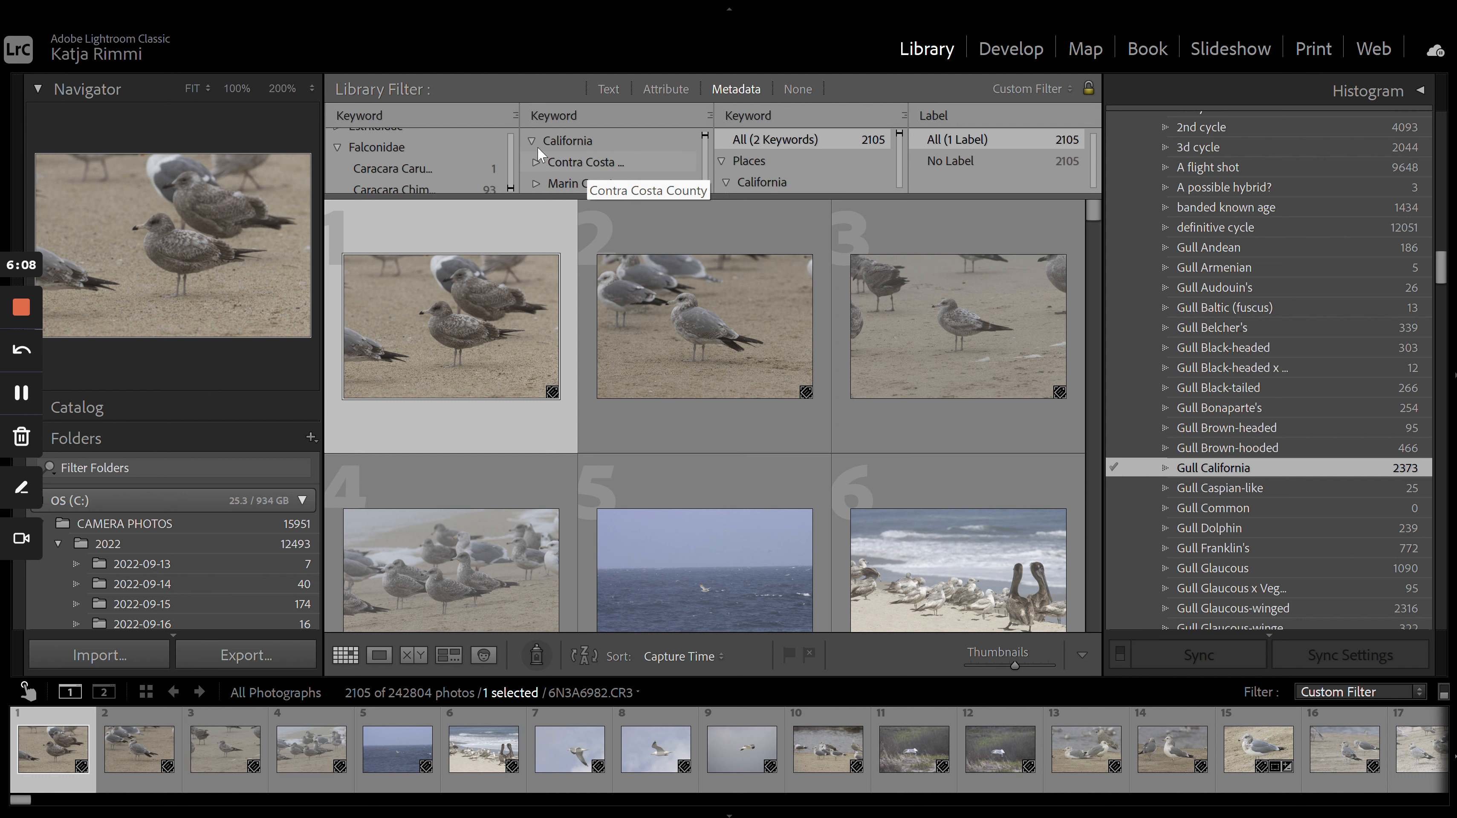
scroll(550, 154, "down", 4)
scroll(548, 161, "up", 1)
scroll(538, 160, "up", 2)
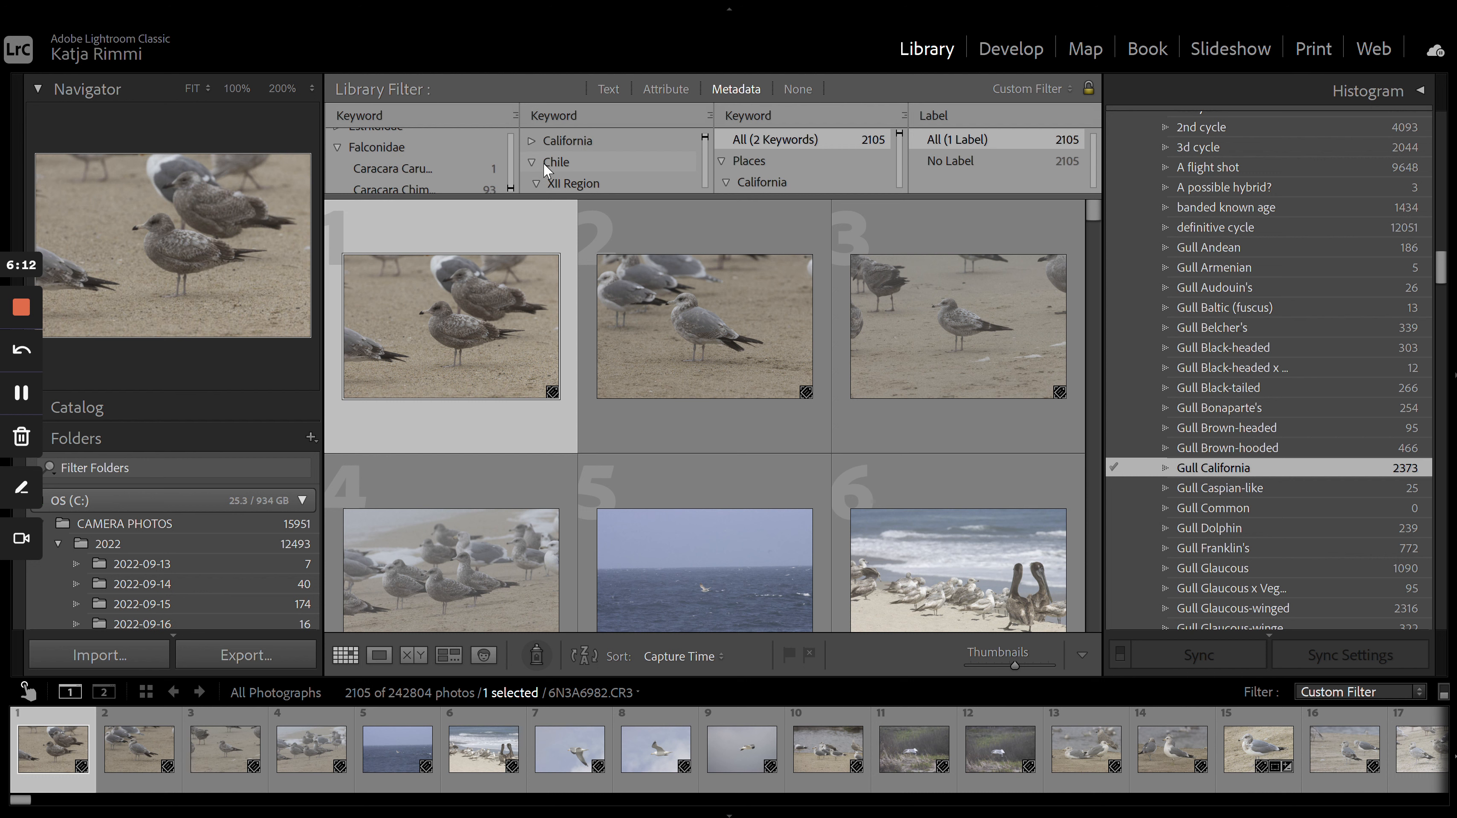
left_click(529, 139)
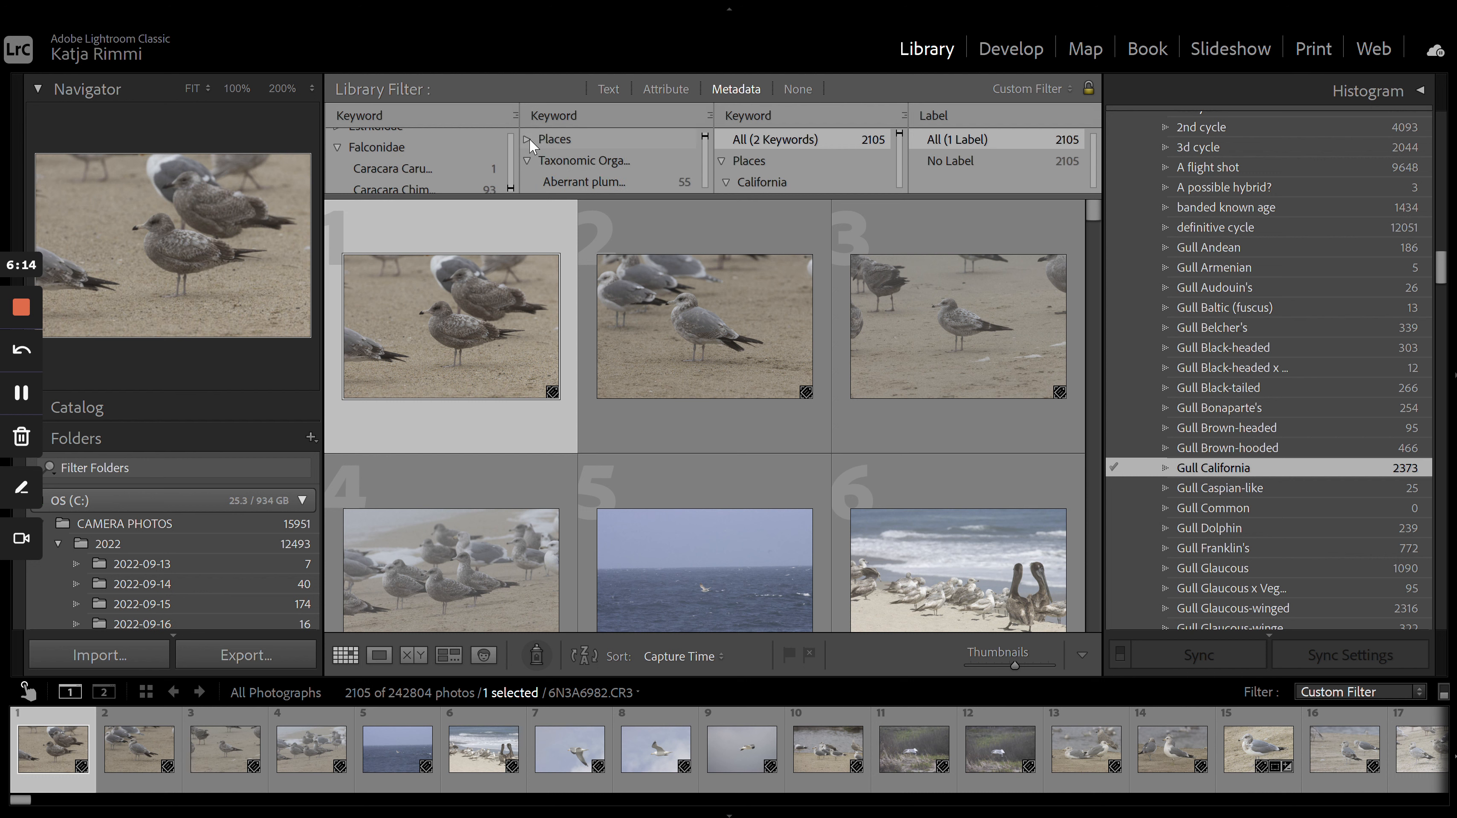
Step: Filter the Gull California photos by the 2nd cycle keyword under Laridae in the second Keyword column and browse the resulting thumbnails
scroll(585, 169, "down", 1)
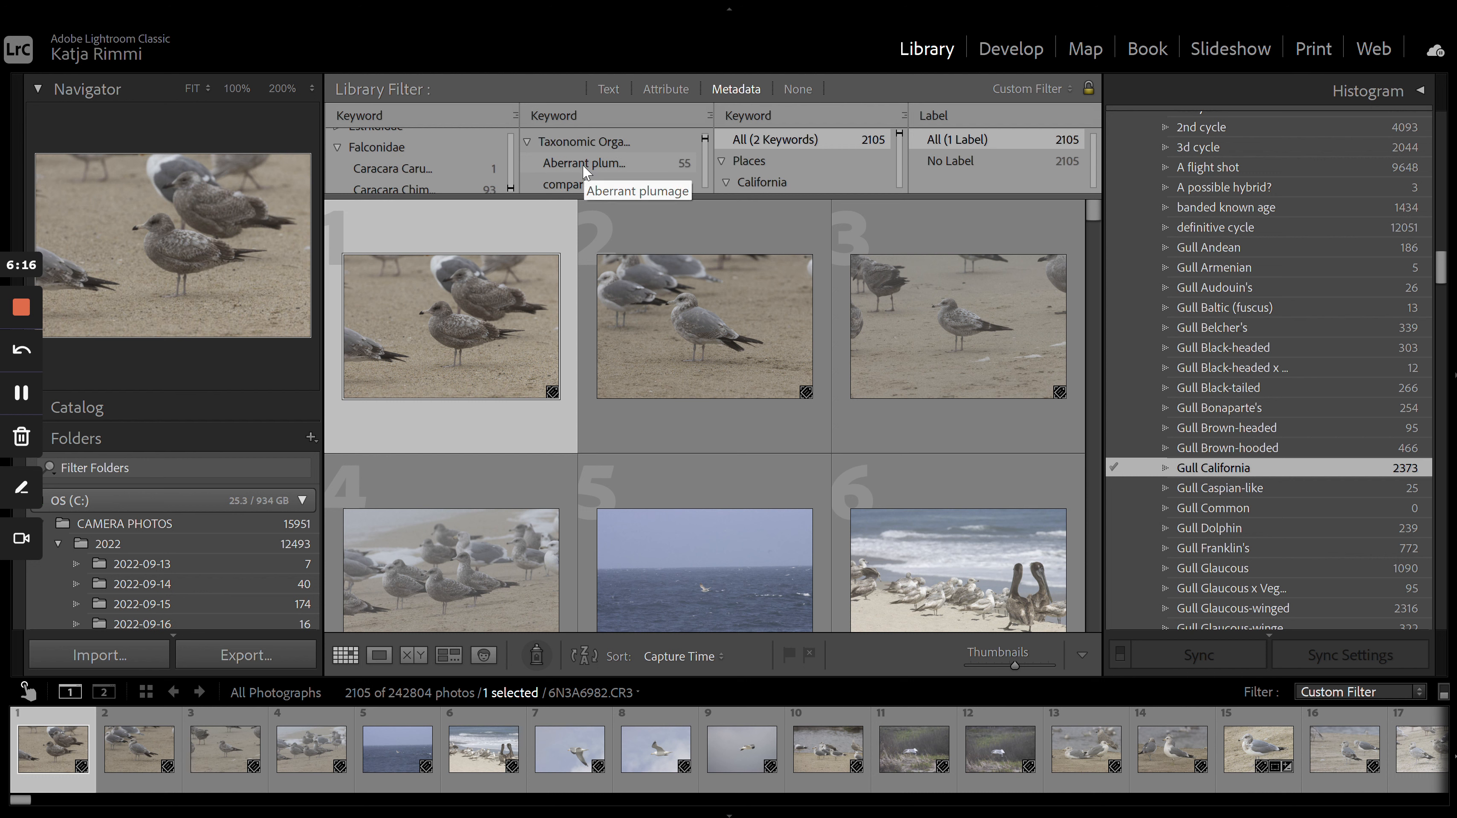
scroll(569, 166, "down", 3)
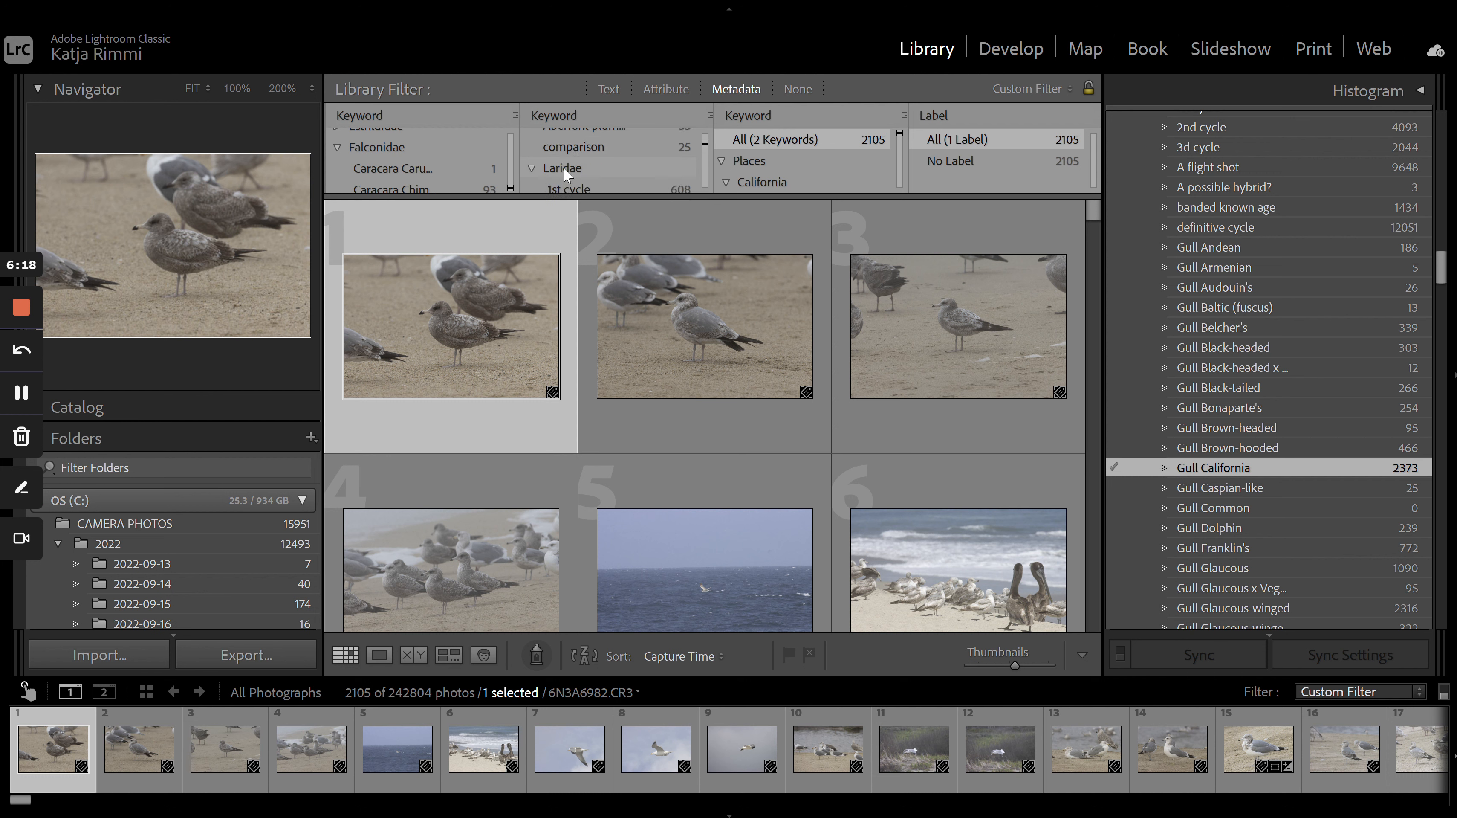
scroll(565, 173, "down", 1)
scroll(564, 175, "down", 1)
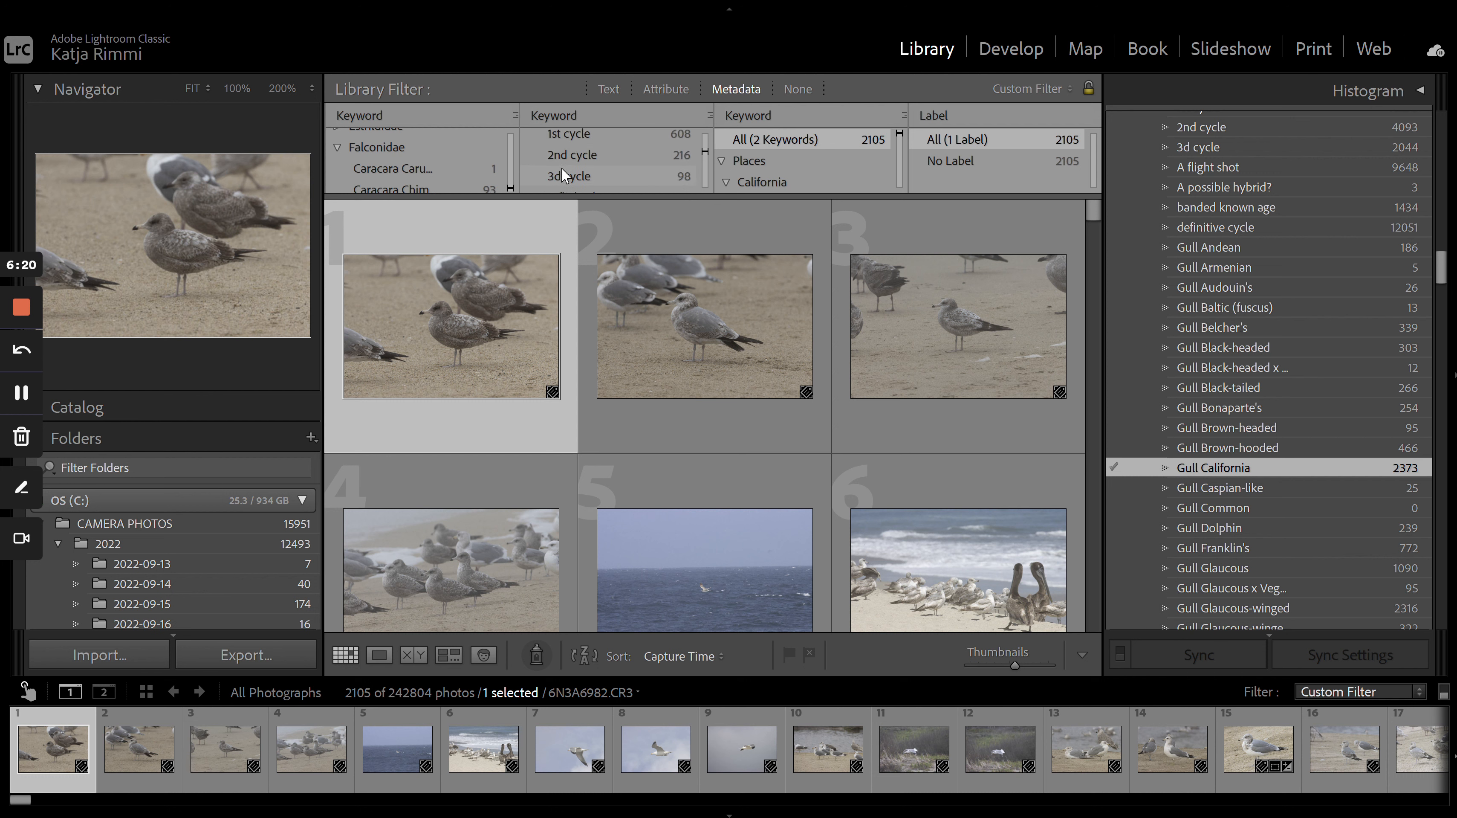
left_click(612, 159)
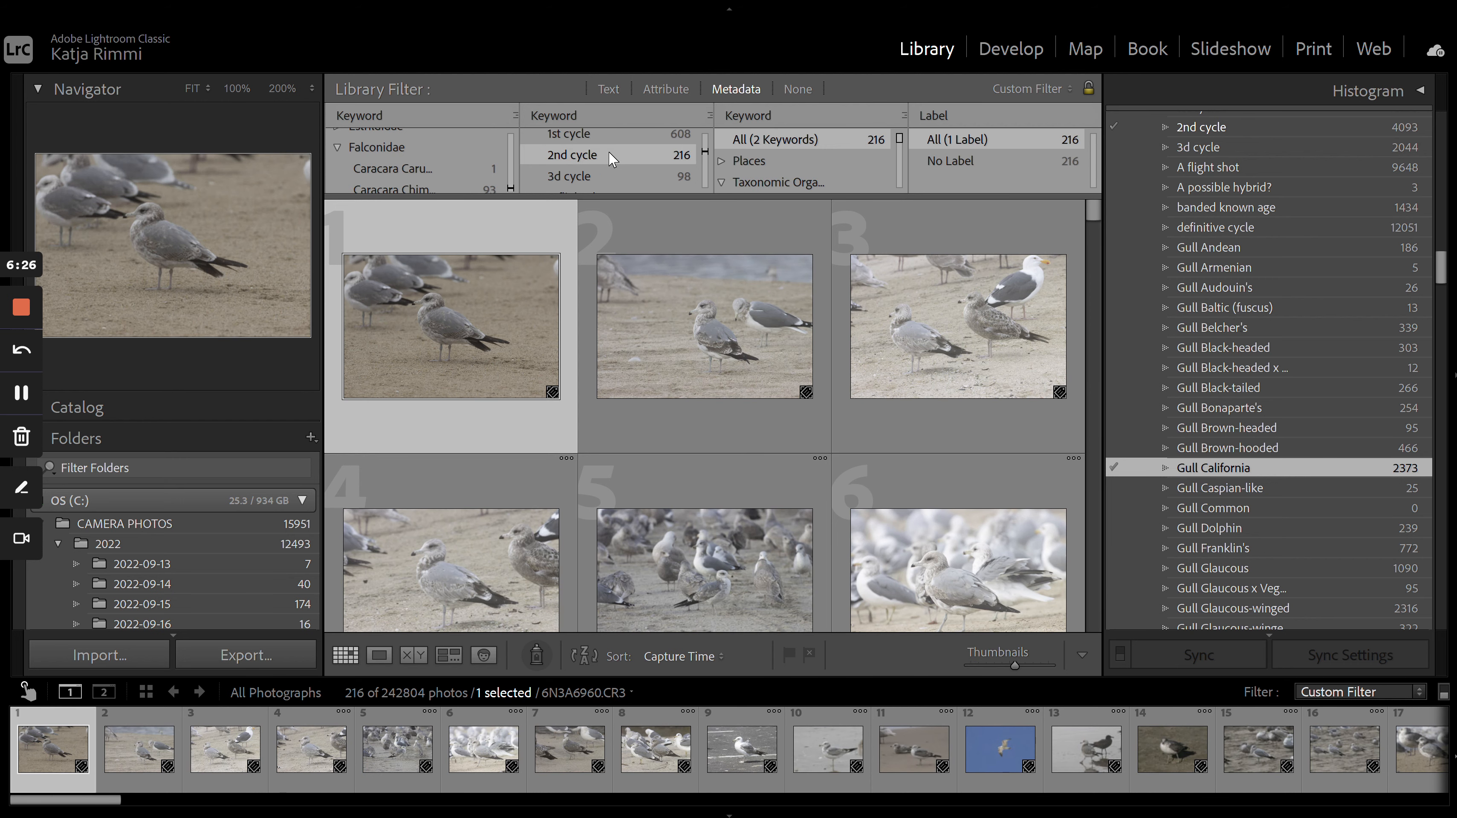
scroll(759, 411, "down", 10)
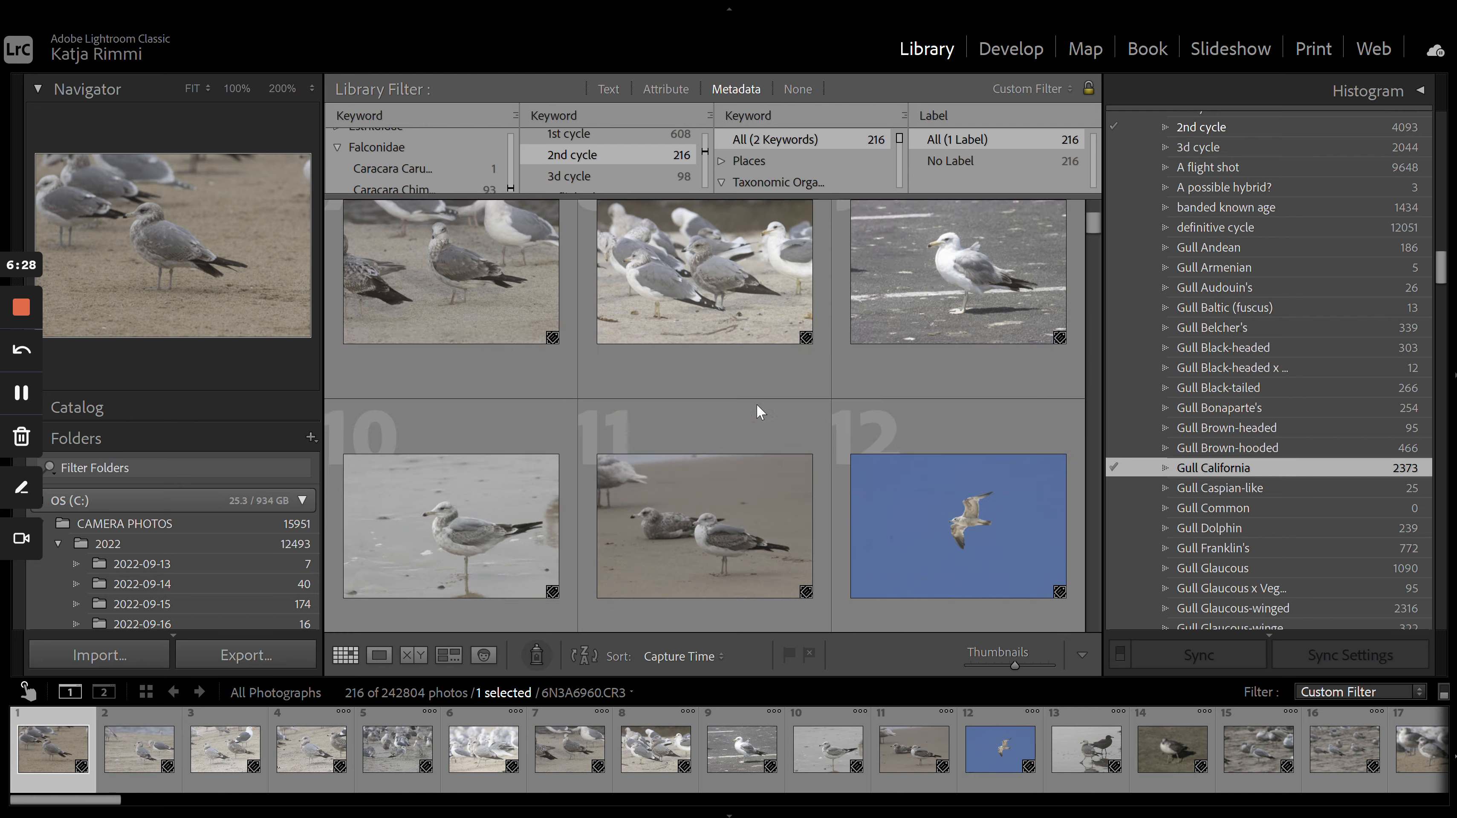
scroll(757, 405, "down", 12)
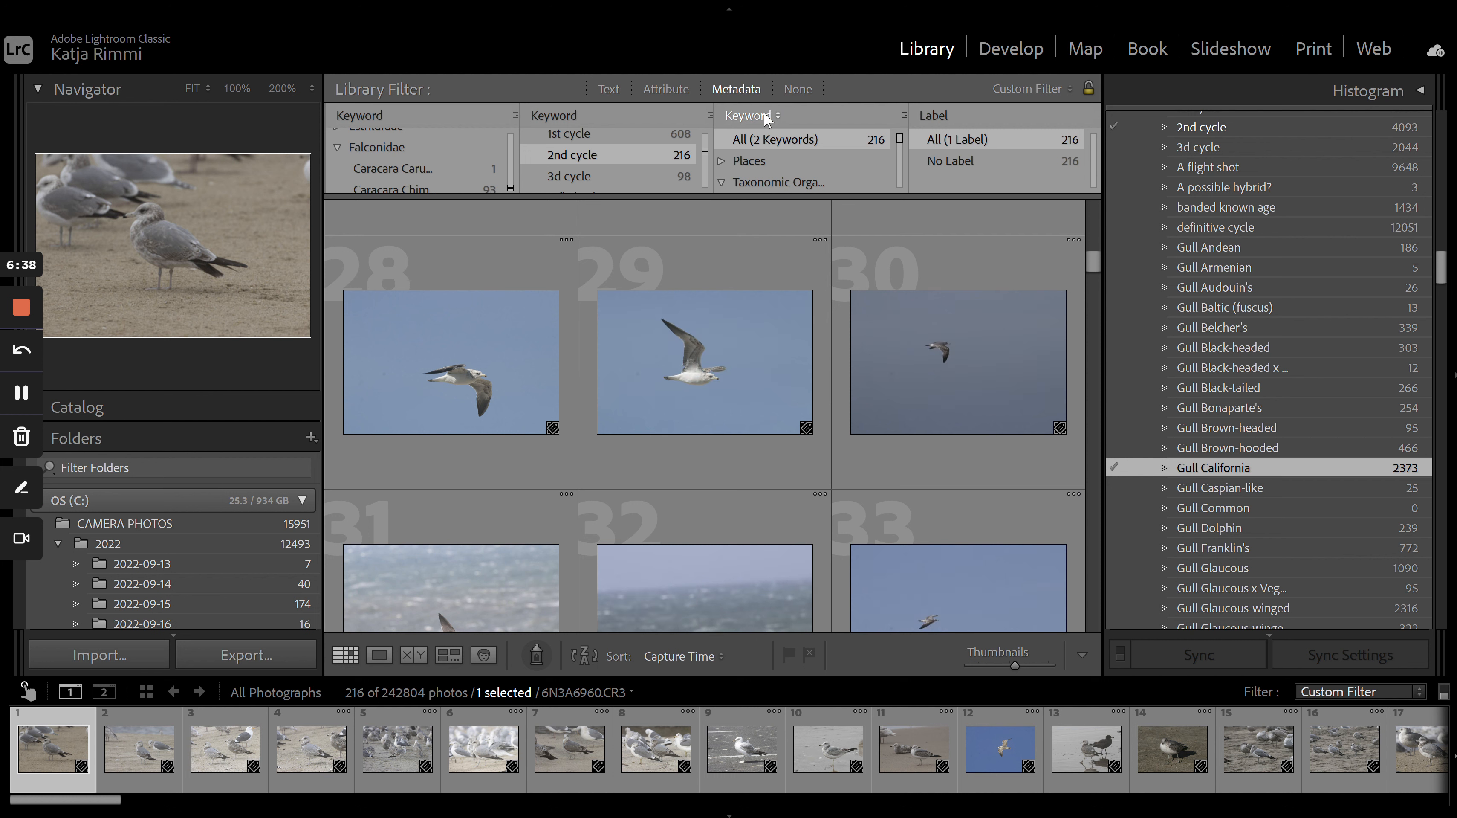
Step: Narrow the 2nd cycle photos to those also tagged A flight shot under Laridae, using the third Keyword column
left_click(722, 160)
left_click(721, 161)
scroll(726, 166, "down", 1)
scroll(728, 170, "down", 2)
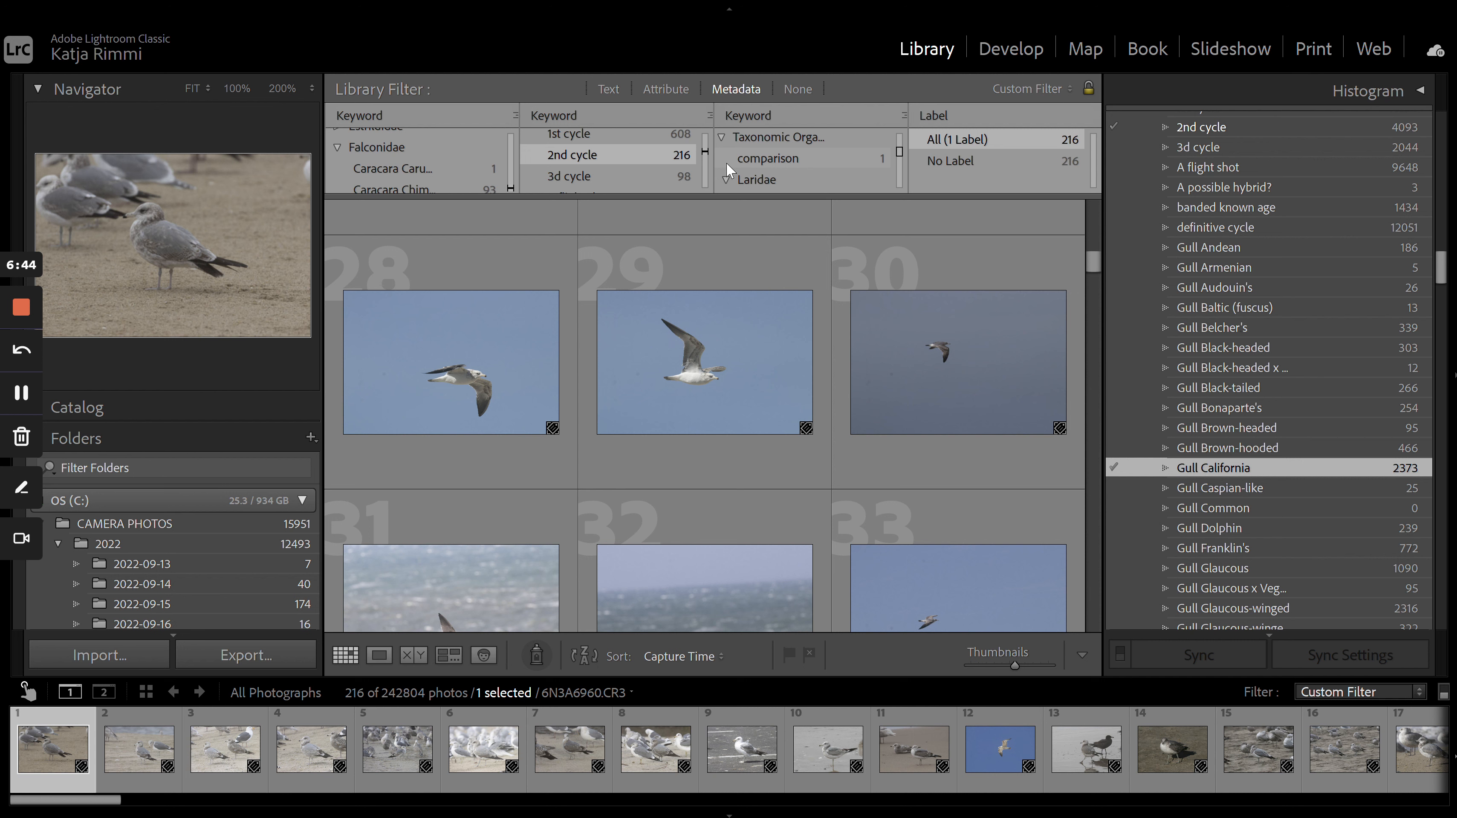
scroll(728, 170, "down", 2)
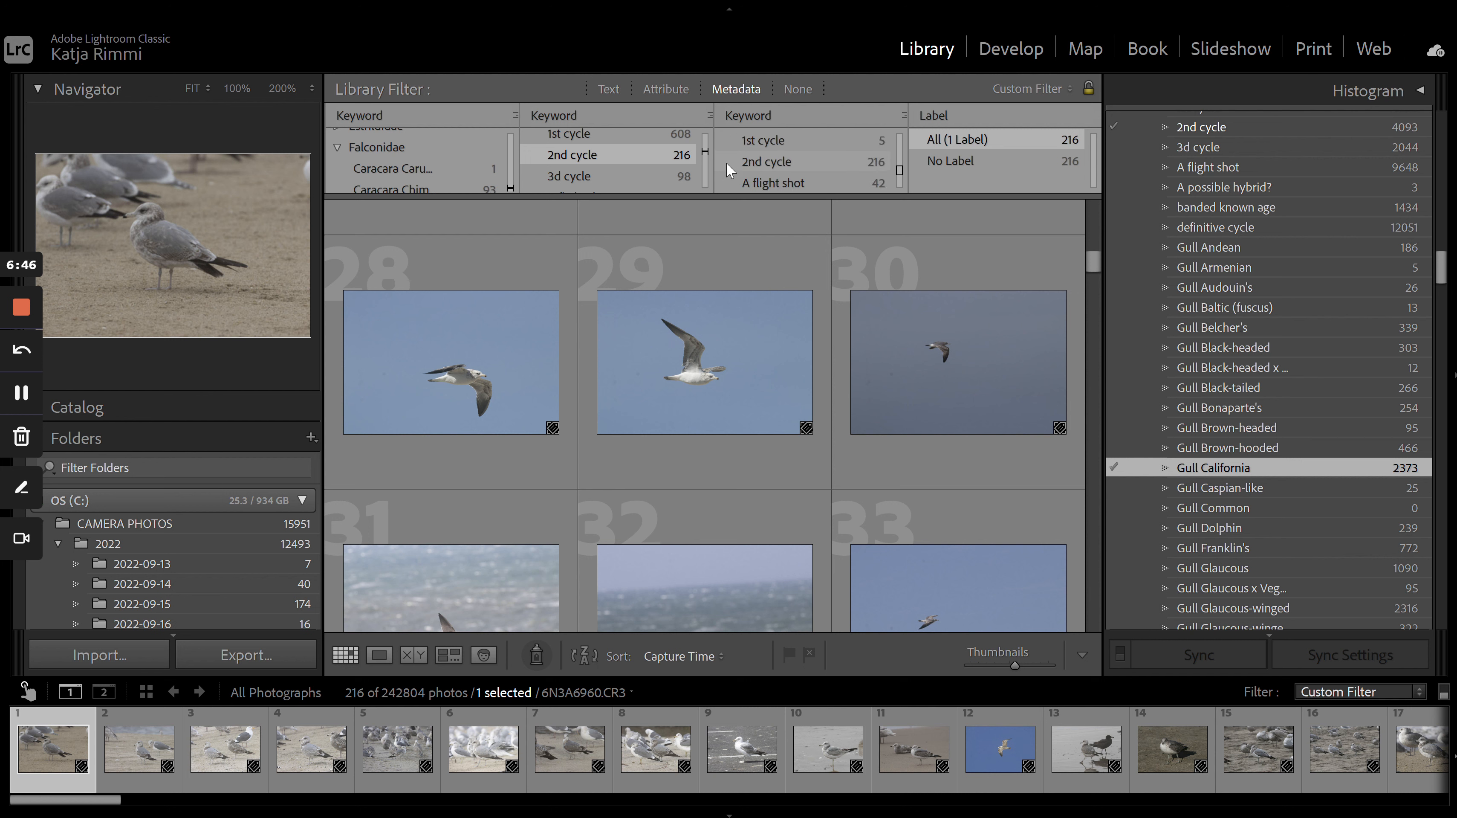
left_click(864, 184)
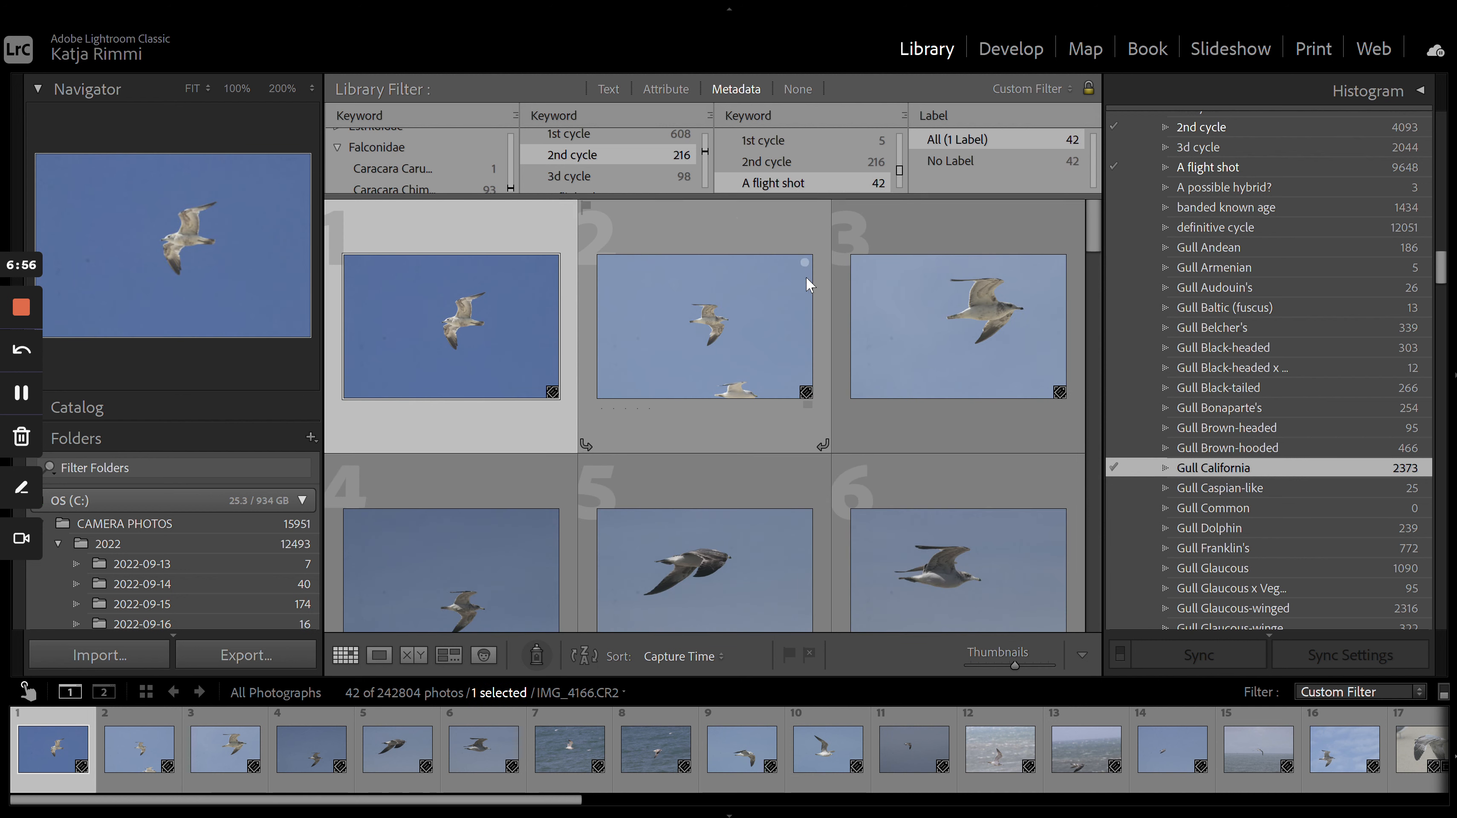
Step: Open IMG_4166.CR2 in single-photo view and look through the filtered flight shots one by one up to IMG_9909.CR2
double_click(488, 375)
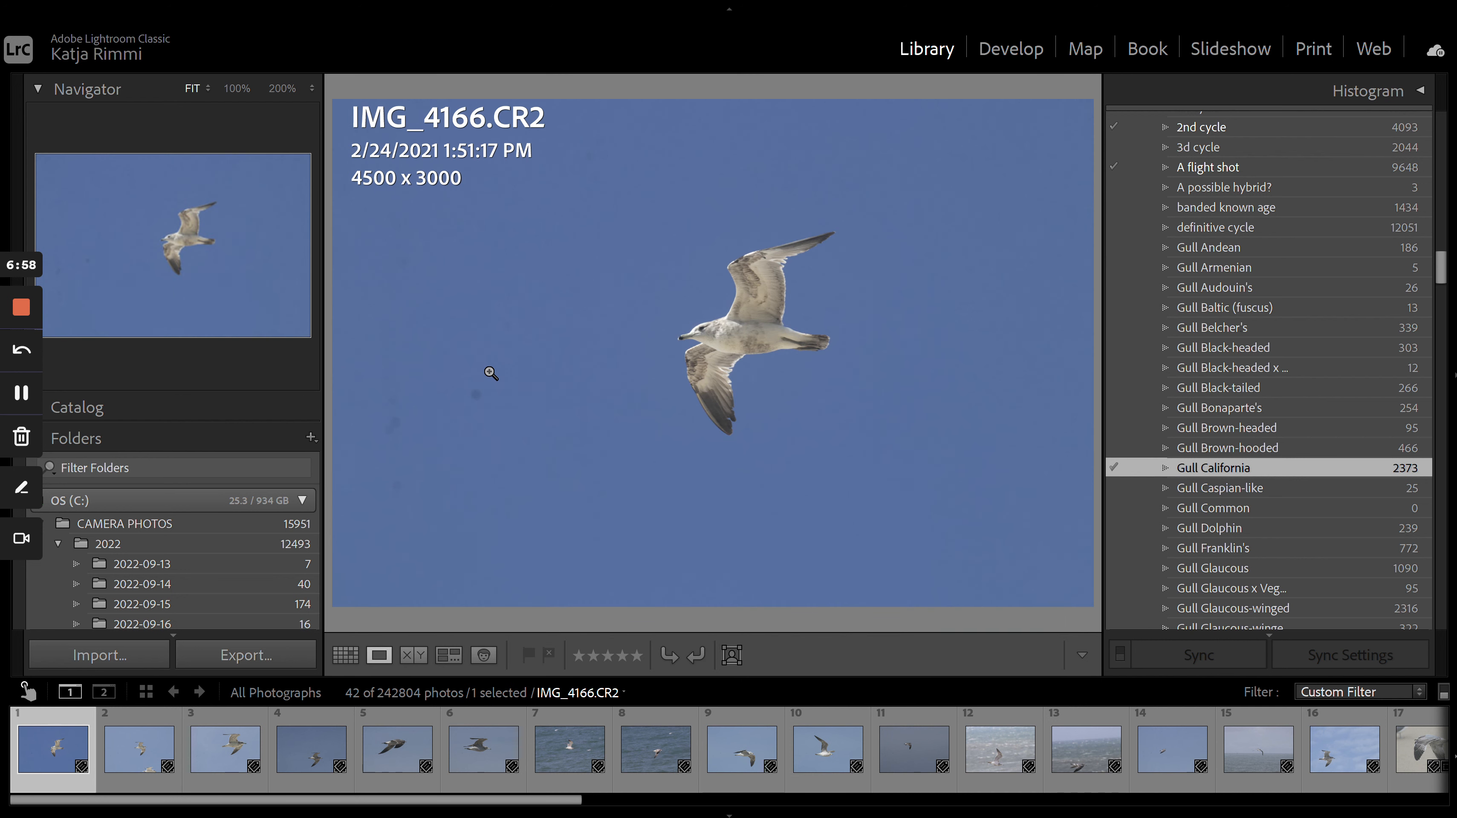
key("Right")
key("Right")
key("Right")
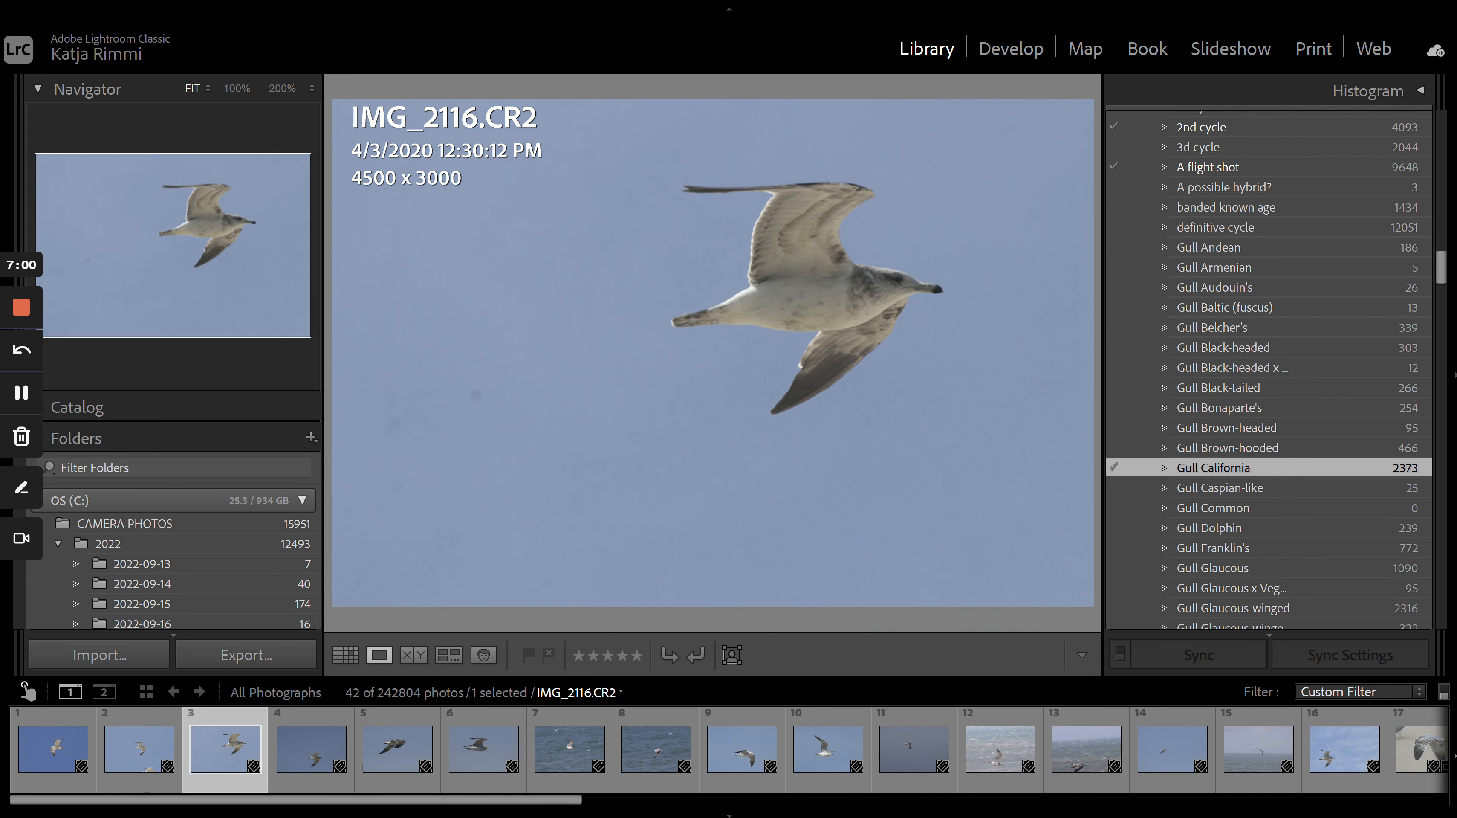
key("Right")
key("Right")
key("Right")
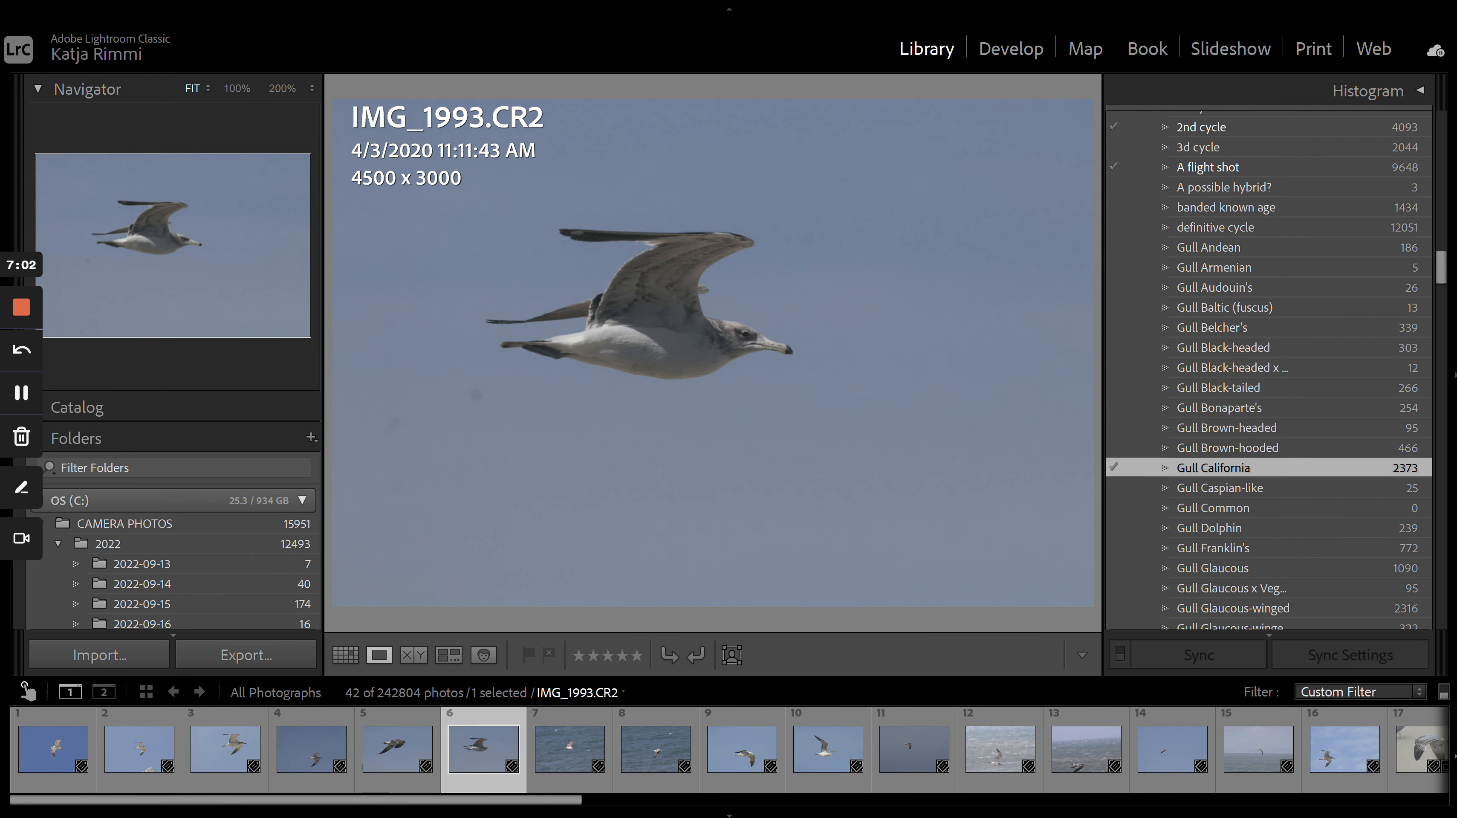
key("Right")
key("Right")
key("Right")
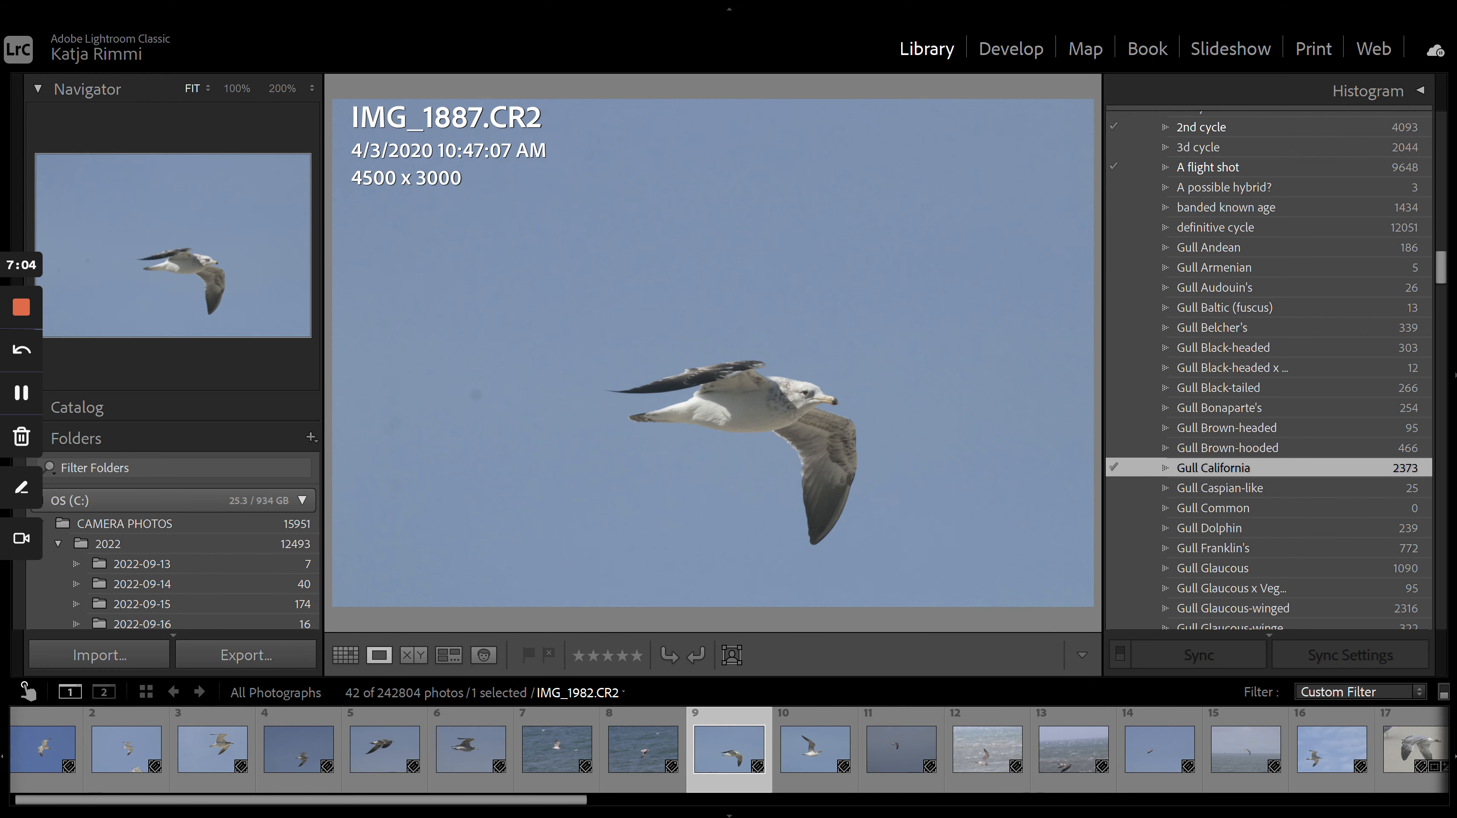
key("Right")
key("Right")
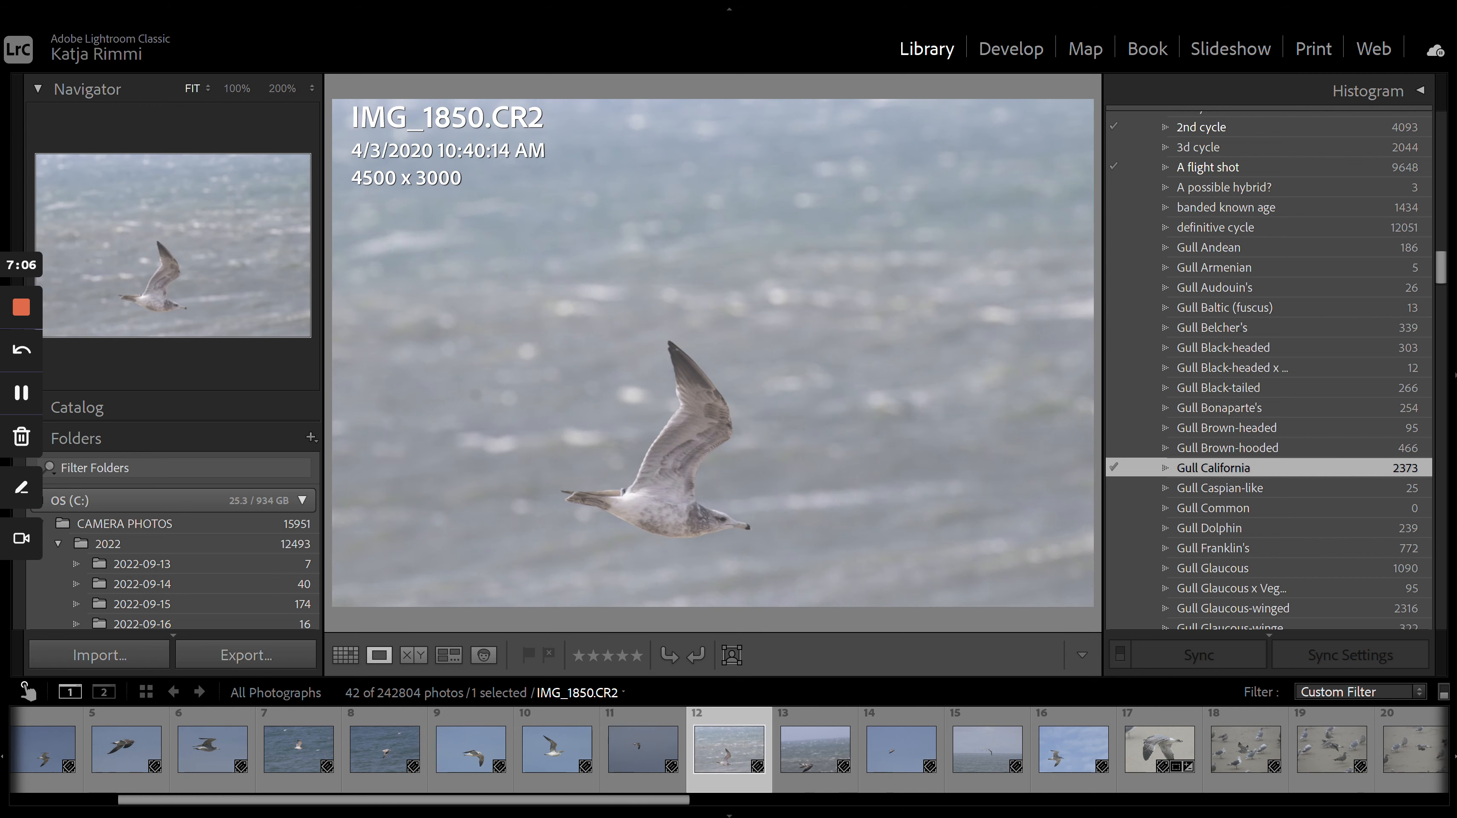
key("Right")
key("Right")
key("Right")
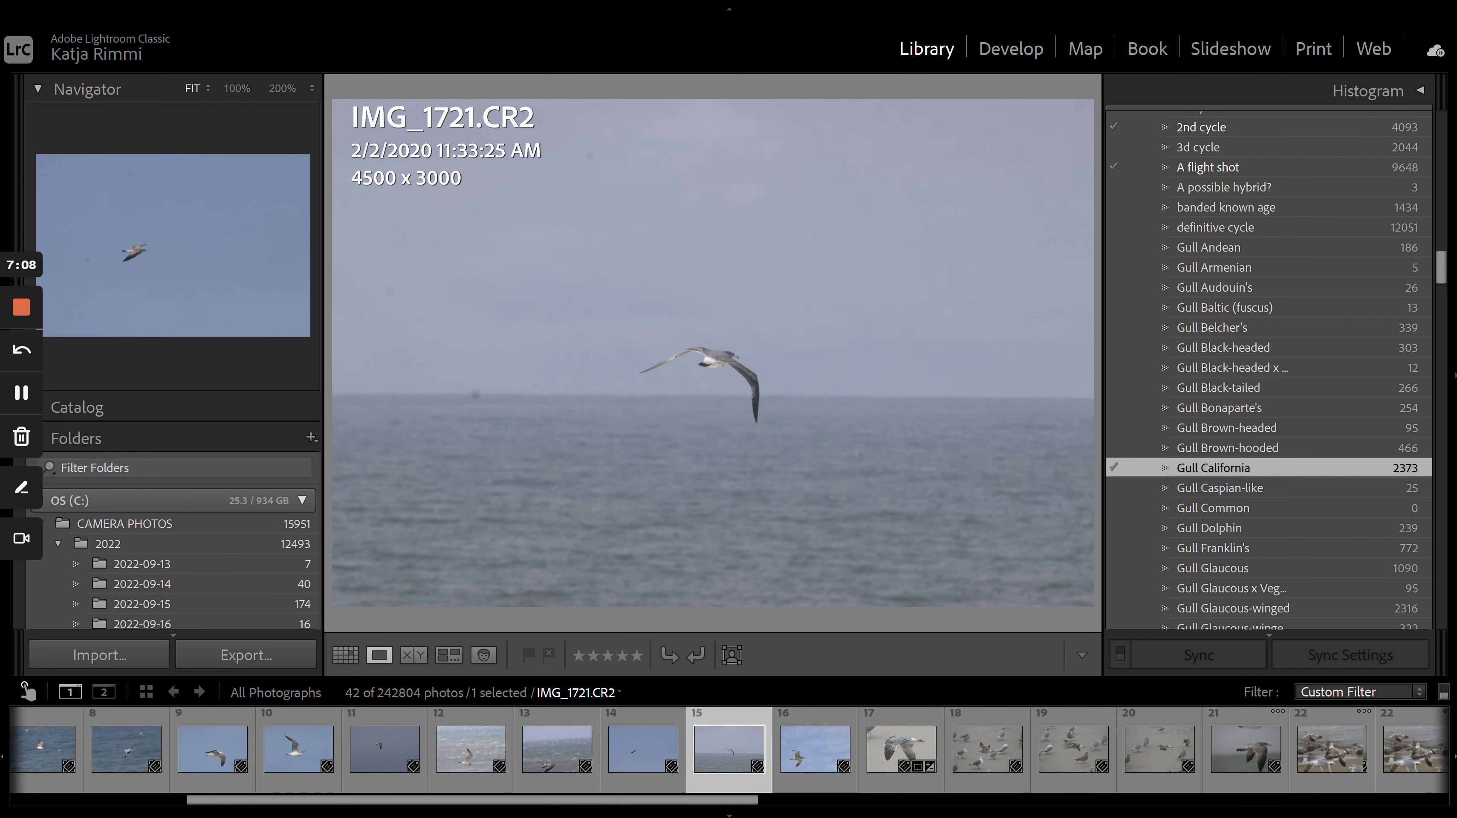
key("Right")
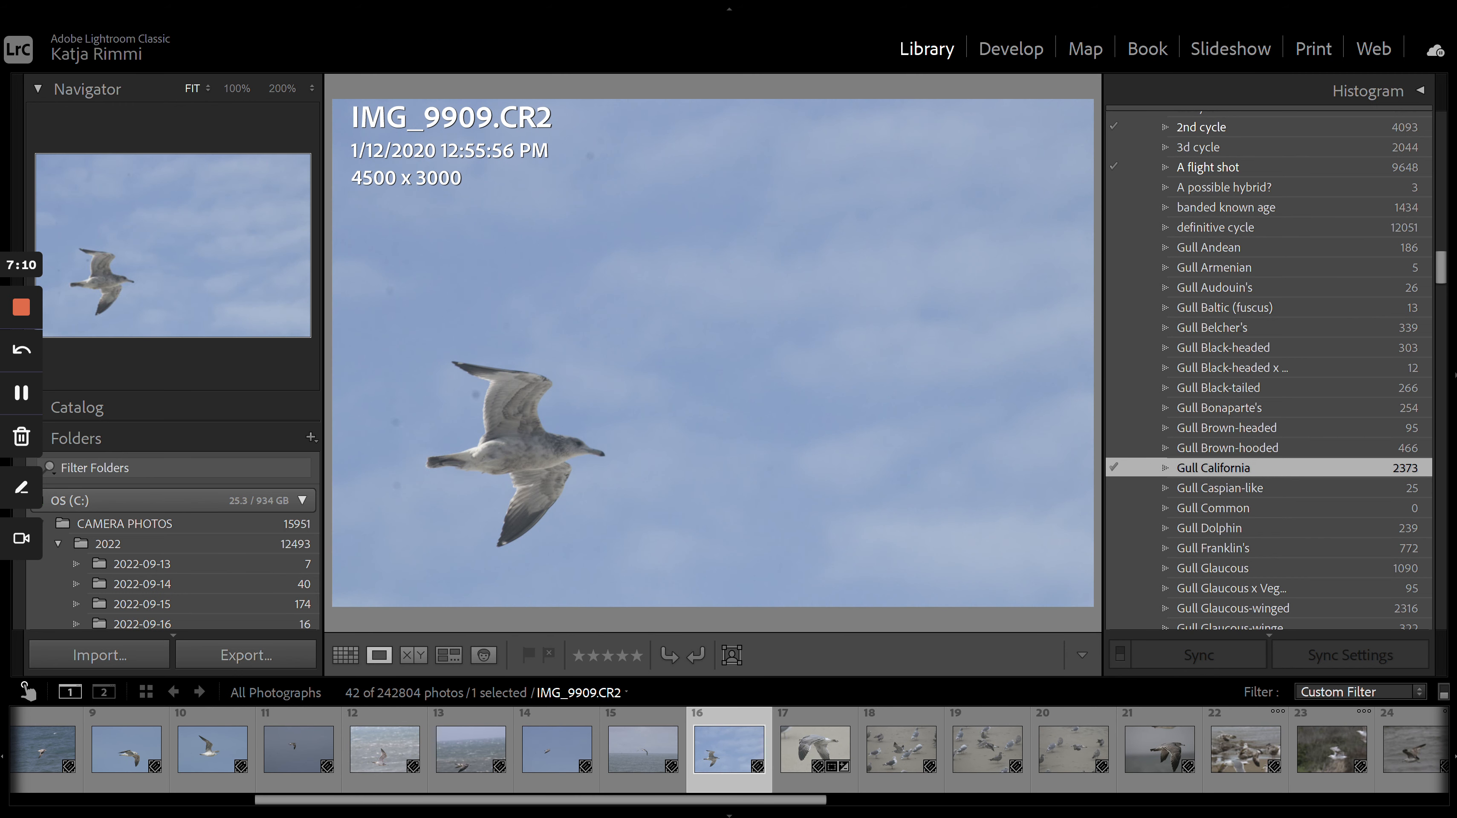